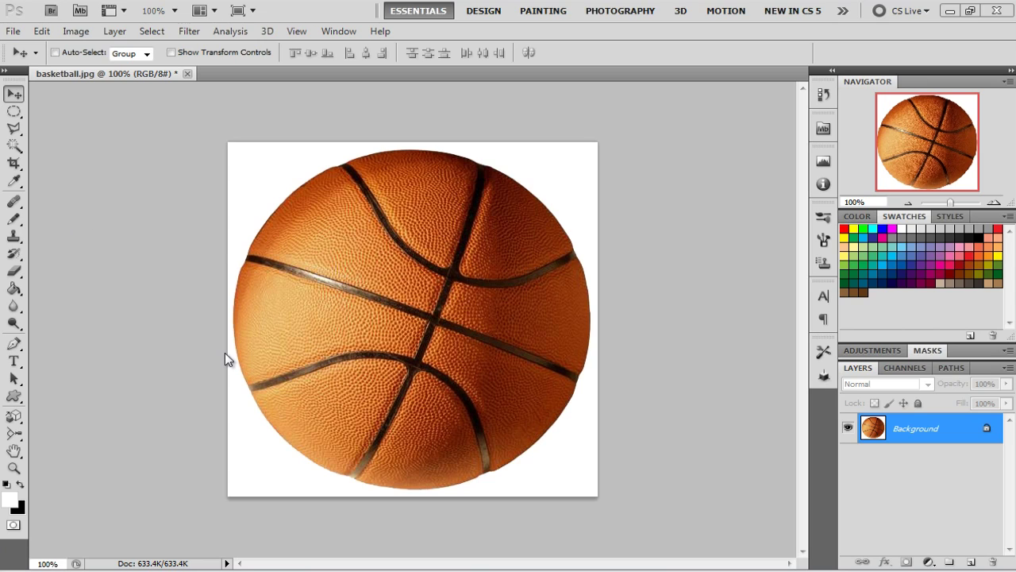
# Step: Duplicate the Background layer and hide the original Background
pyautogui.moveTo(844, 280); pyautogui.dragTo(698, 279)
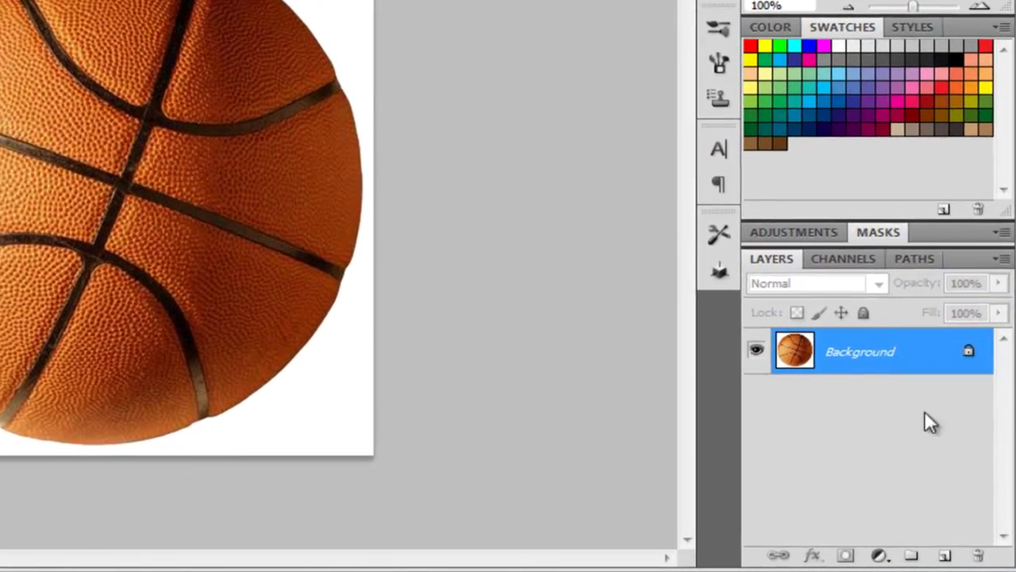
pyautogui.moveTo(931, 372); pyautogui.dragTo(948, 551)
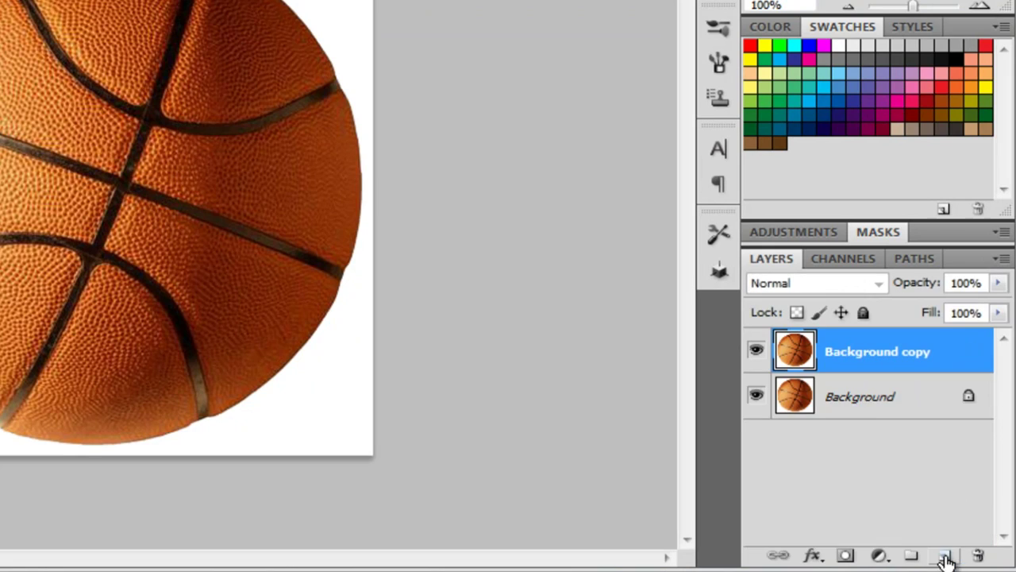
pyautogui.rightClick(867, 393)
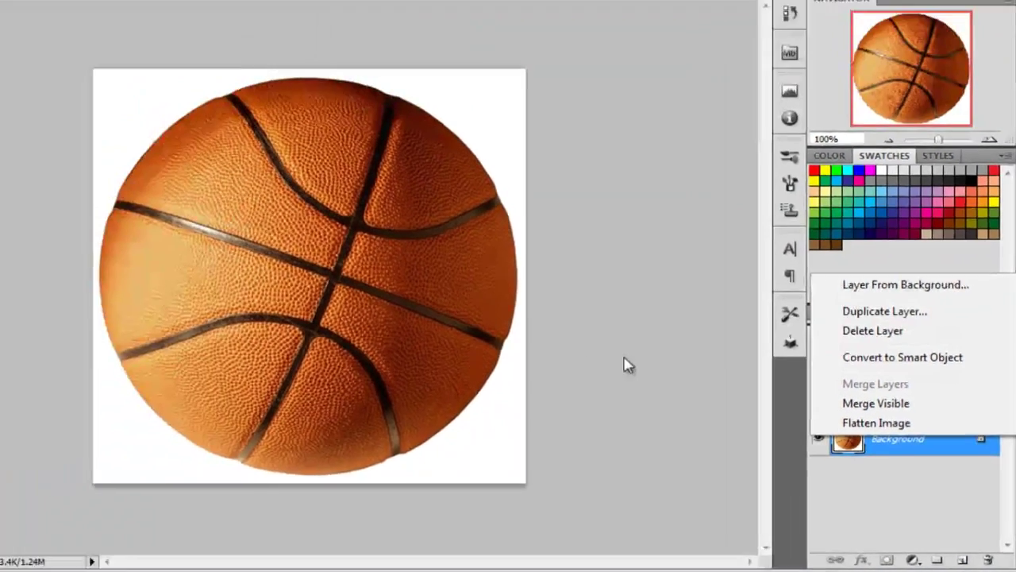
pyautogui.click(407, 246)
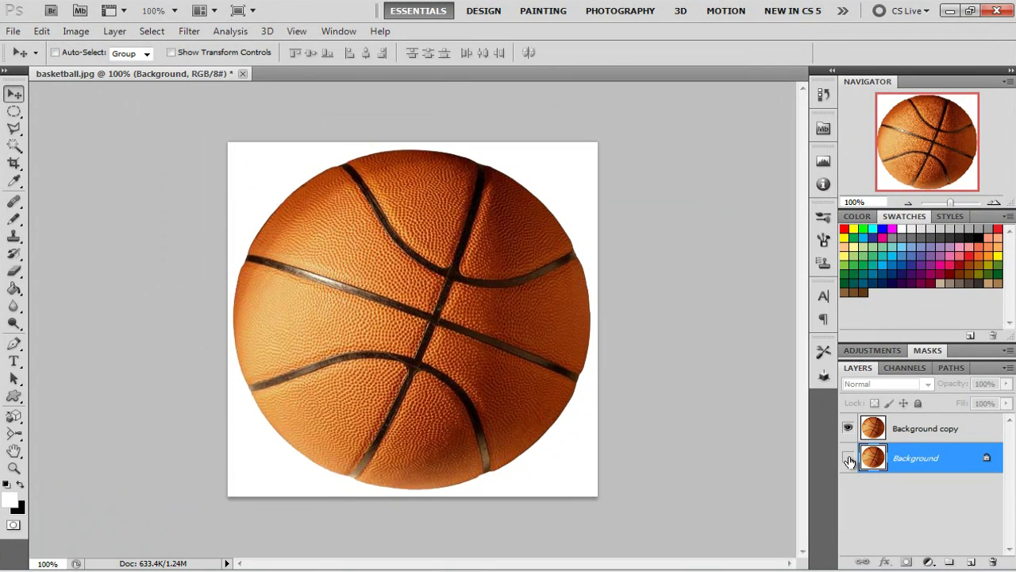
# Step: On Background copy, remove the white with the Magic Wand and reposition the ball
pyautogui.click(921, 430)
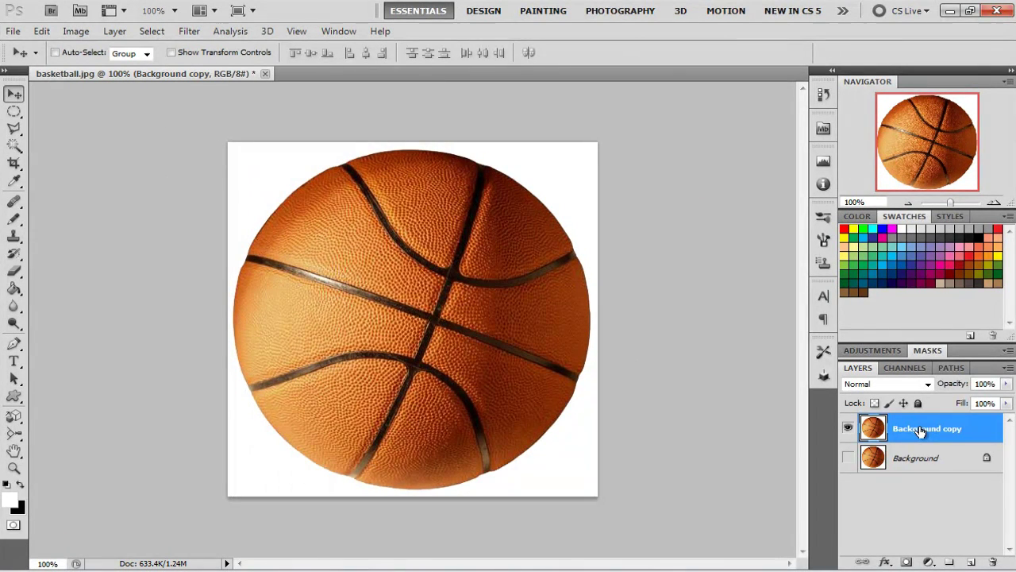
pyautogui.click(15, 145)
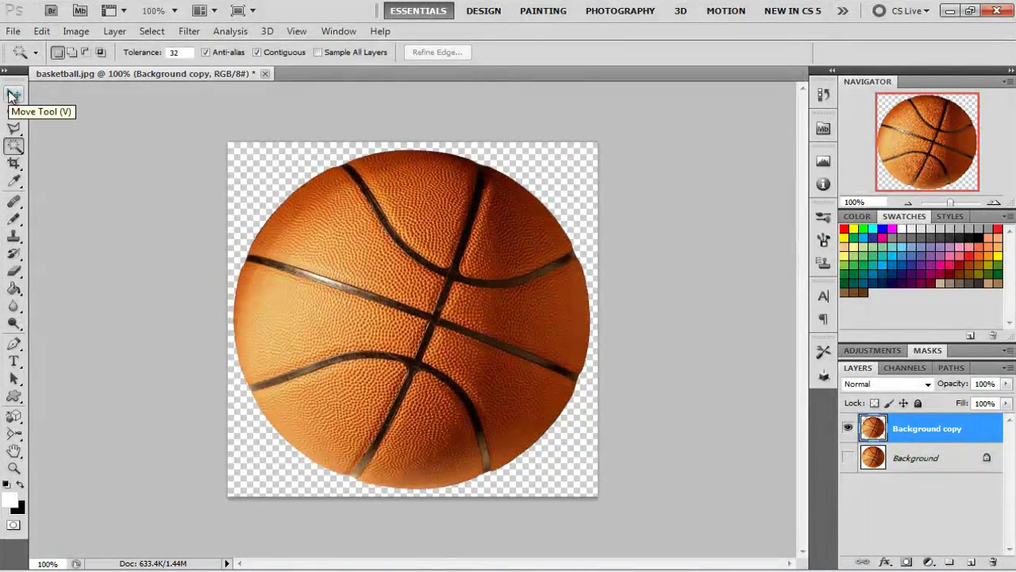
pyautogui.click(13, 94)
pyautogui.moveTo(370, 277); pyautogui.dragTo(387, 294)
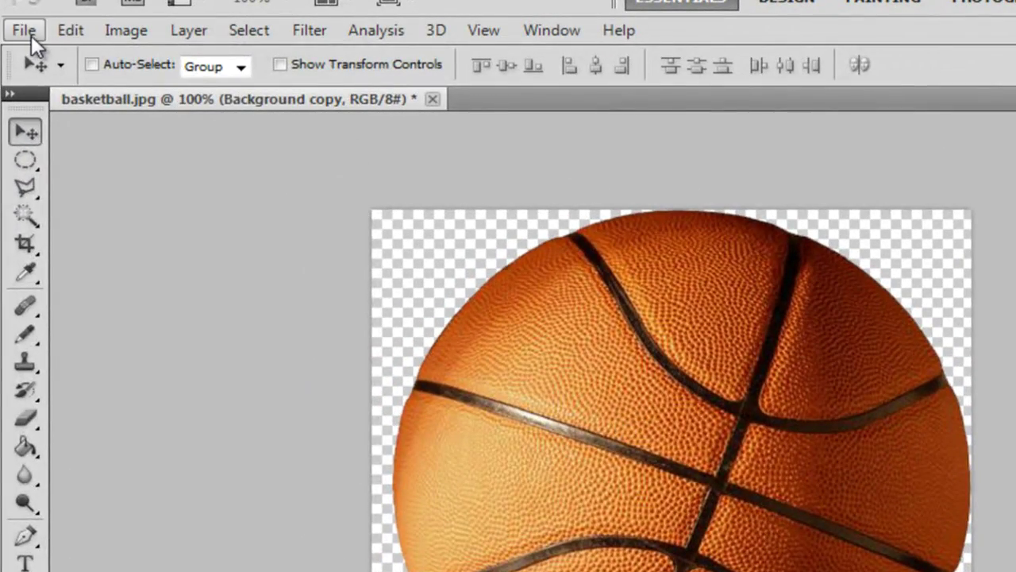
pyautogui.click(26, 32)
# Step: Make a new document named 'whatever', 1280 pixels wide by 720 high, with a white background
pyautogui.click(64, 56)
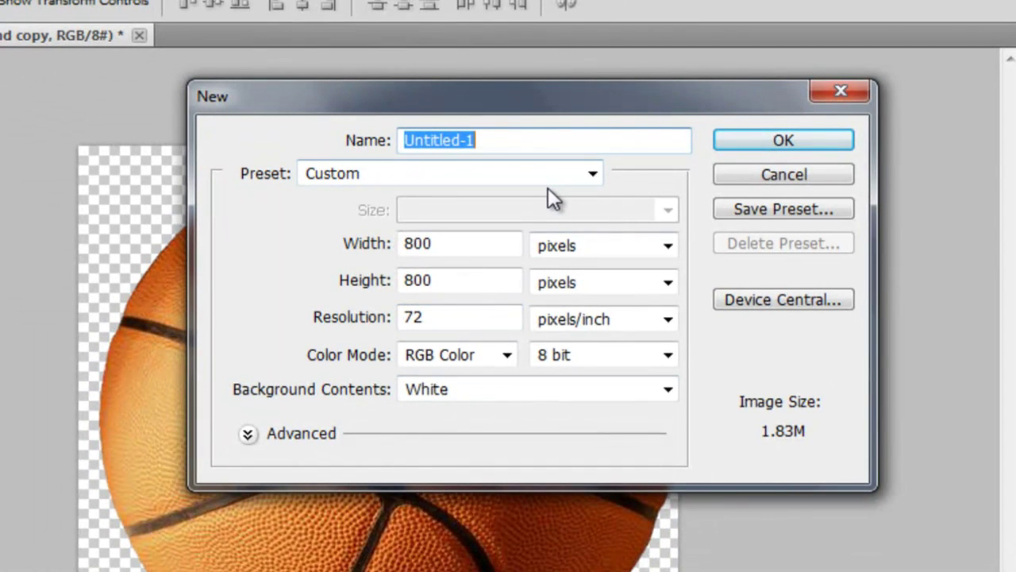
pyautogui.write('whater')
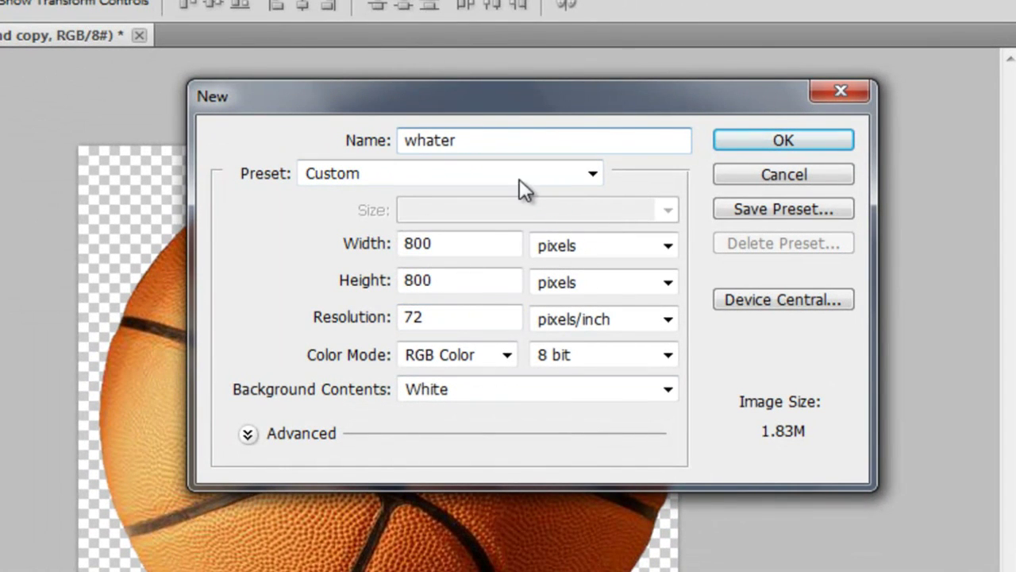
pyautogui.press('BackSpace')
pyautogui.press('BackSpace')
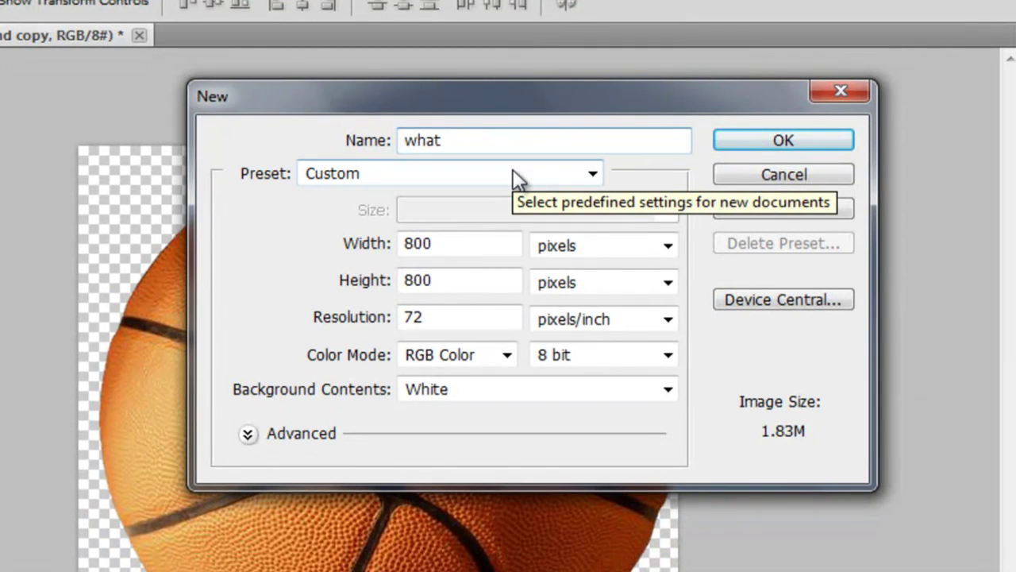
pyautogui.write('ever')
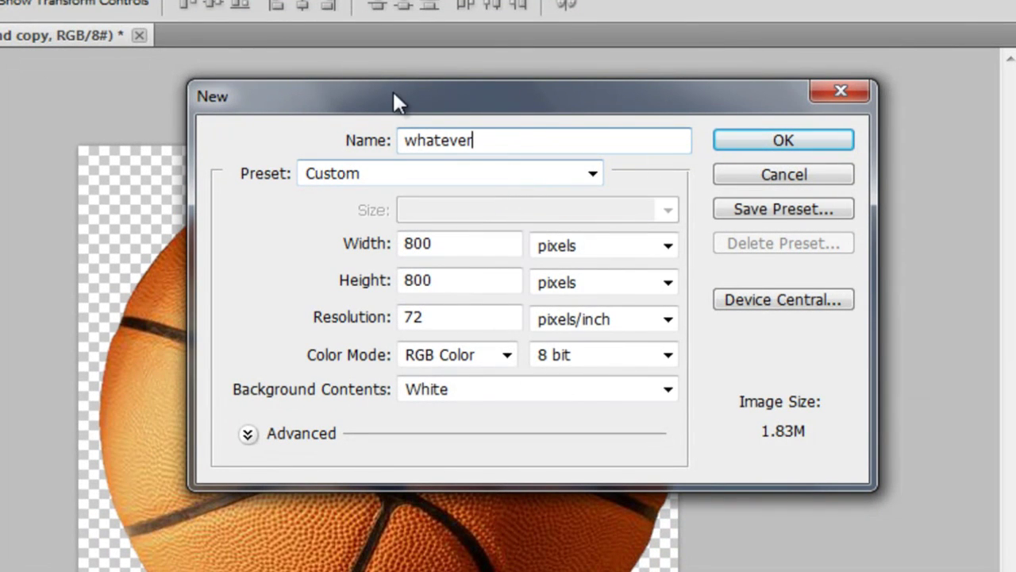
pyautogui.click(385, 242)
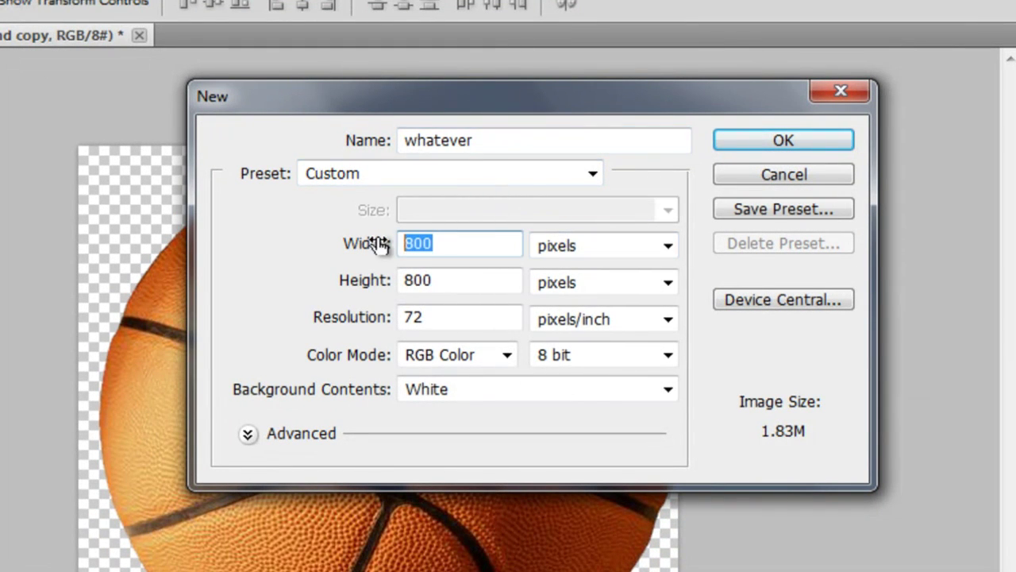
pyautogui.write('128')
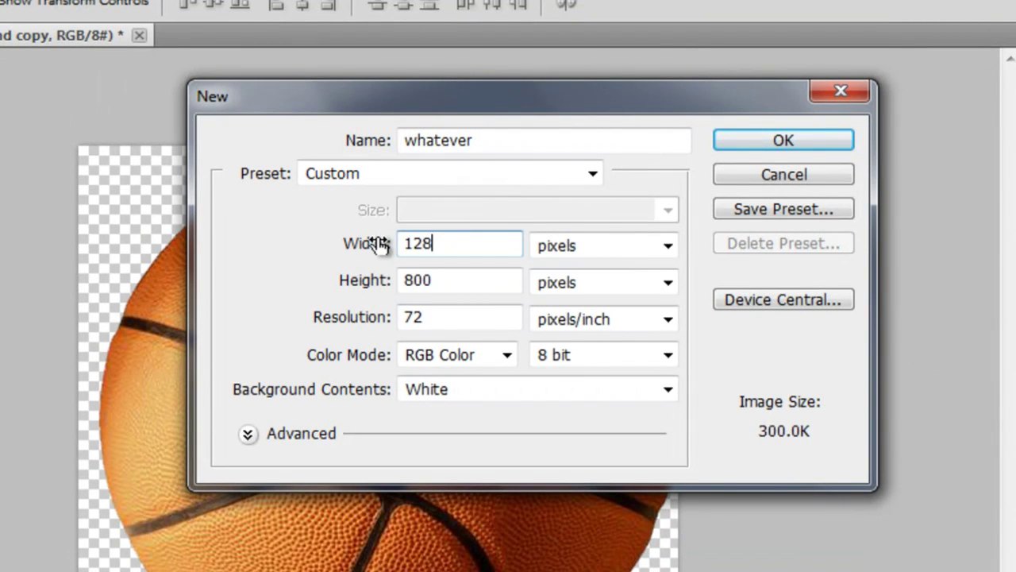
pyautogui.write('0')
pyautogui.click(436, 286)
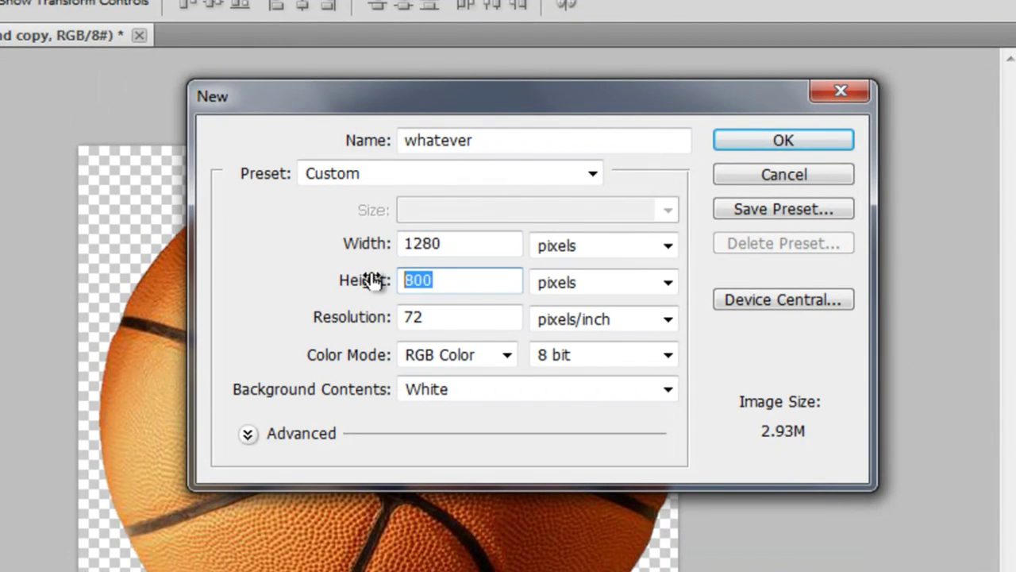
pyautogui.write('720')
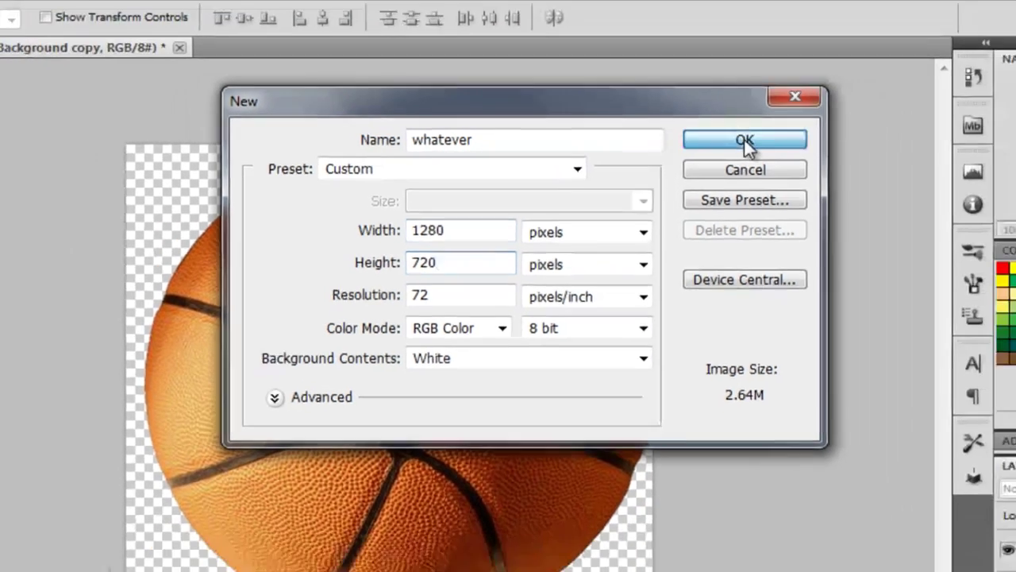
pyautogui.click(784, 140)
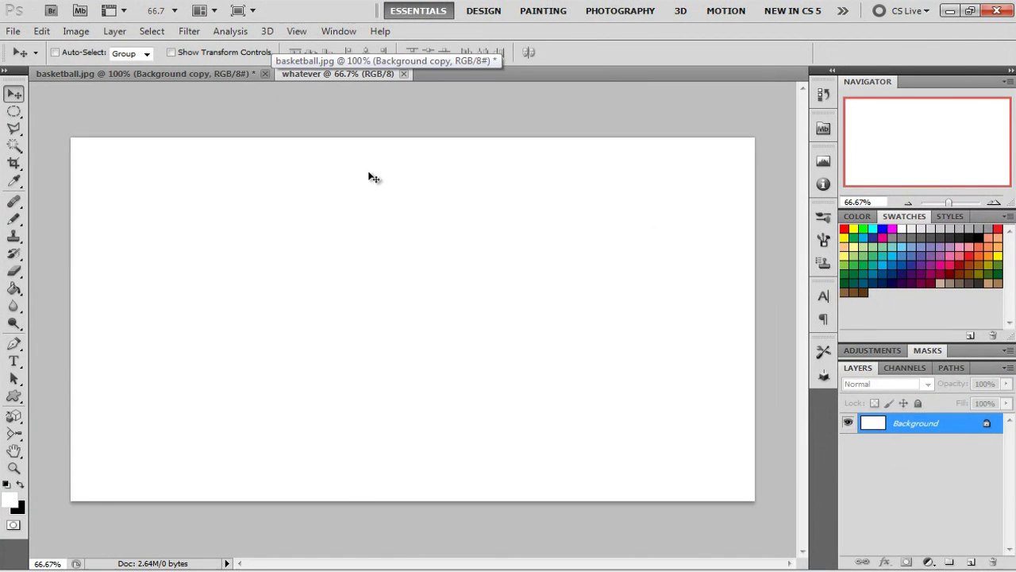
# Step: Drag the cut-out basketball into 'whatever', centre it, and add Layer 1 above Background
pyautogui.click(196, 74)
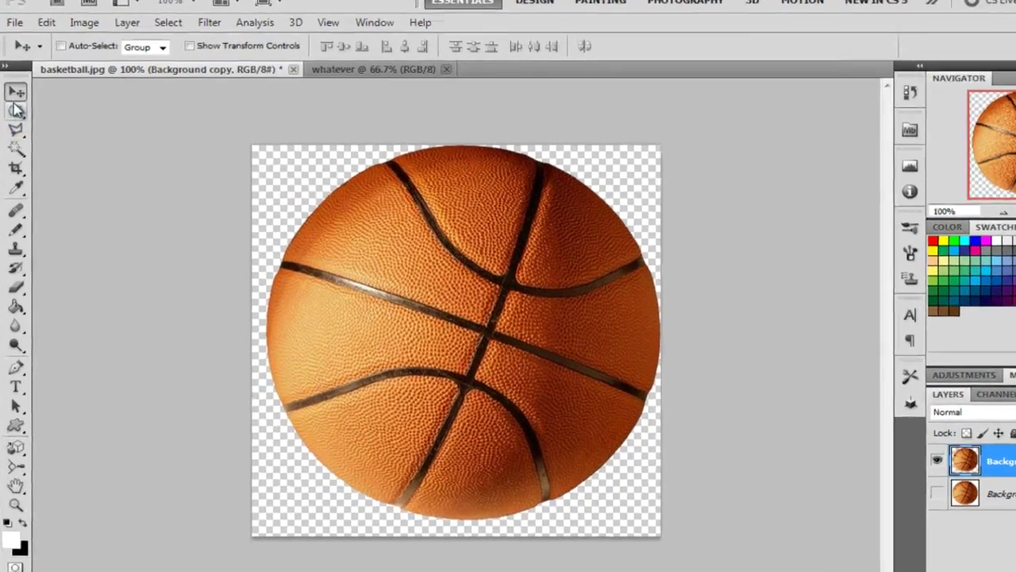
pyautogui.moveTo(517, 307)
pyautogui.mouseDown()
pyautogui.moveTo(467, 76)
pyautogui.moveTo(413, 238)
pyautogui.mouseUp()
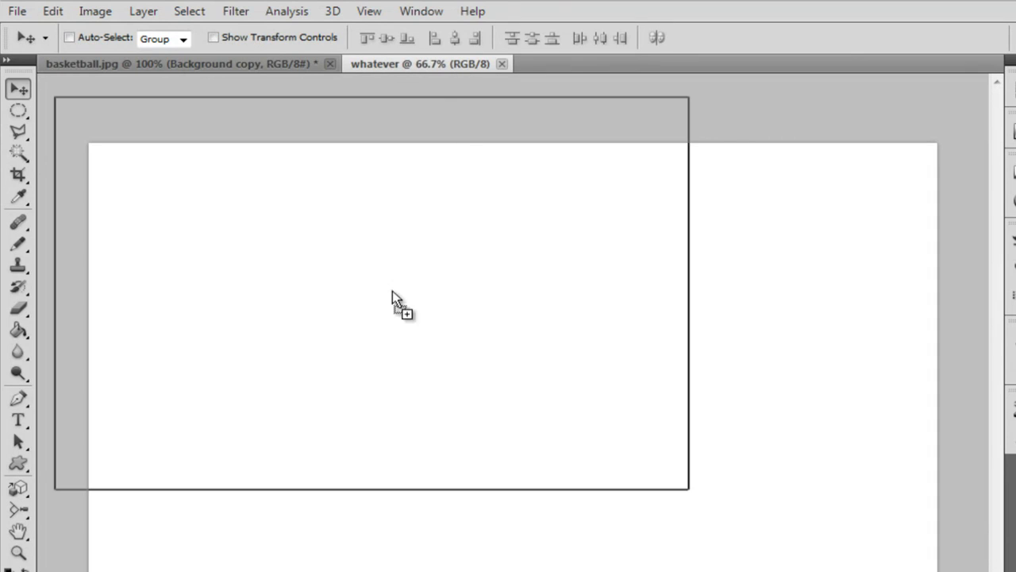
pyautogui.moveTo(393, 291); pyautogui.dragTo(389, 345)
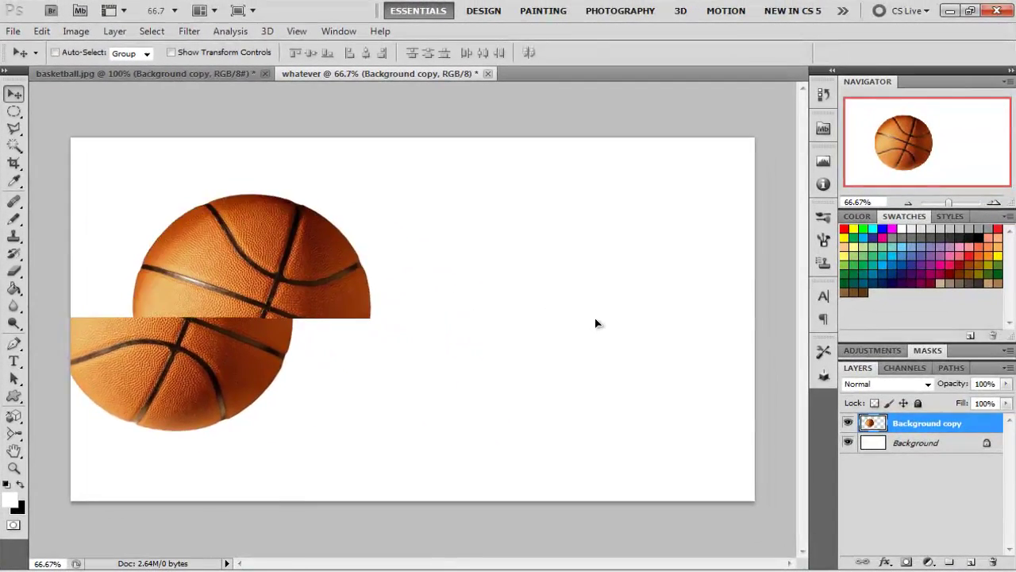
pyautogui.moveTo(597, 323); pyautogui.dragTo(477, 370)
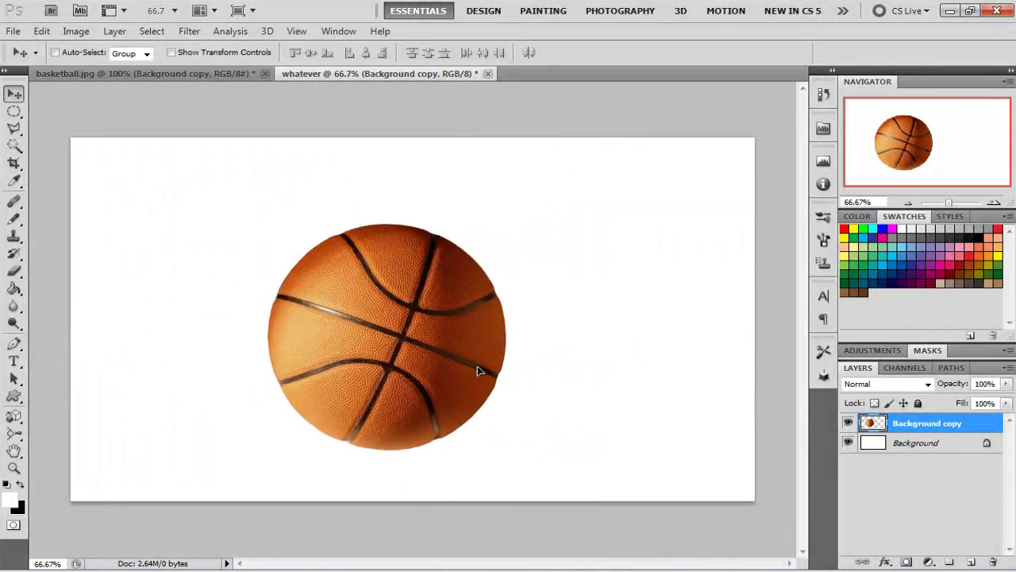
pyautogui.click(922, 443)
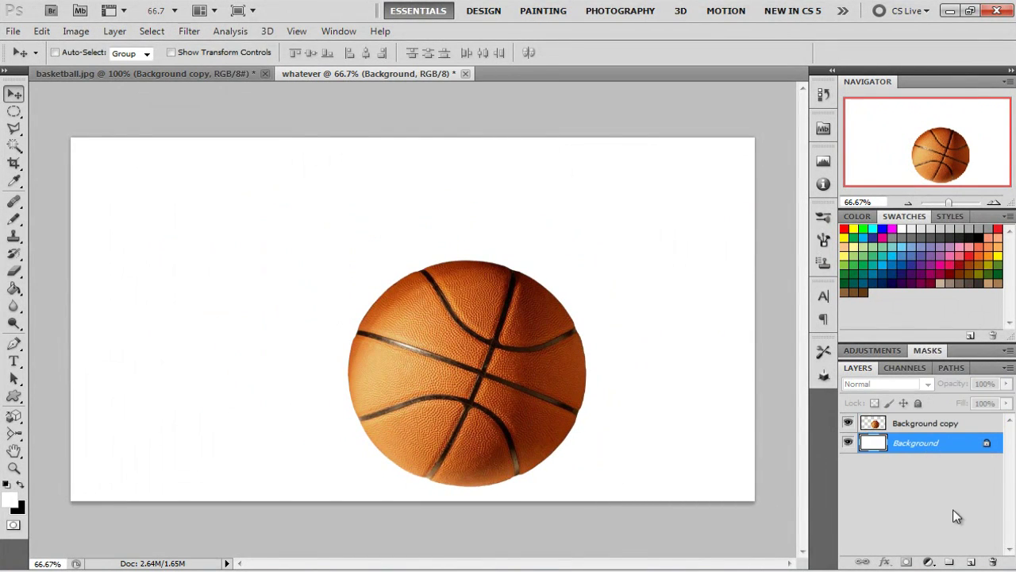
pyautogui.click(973, 562)
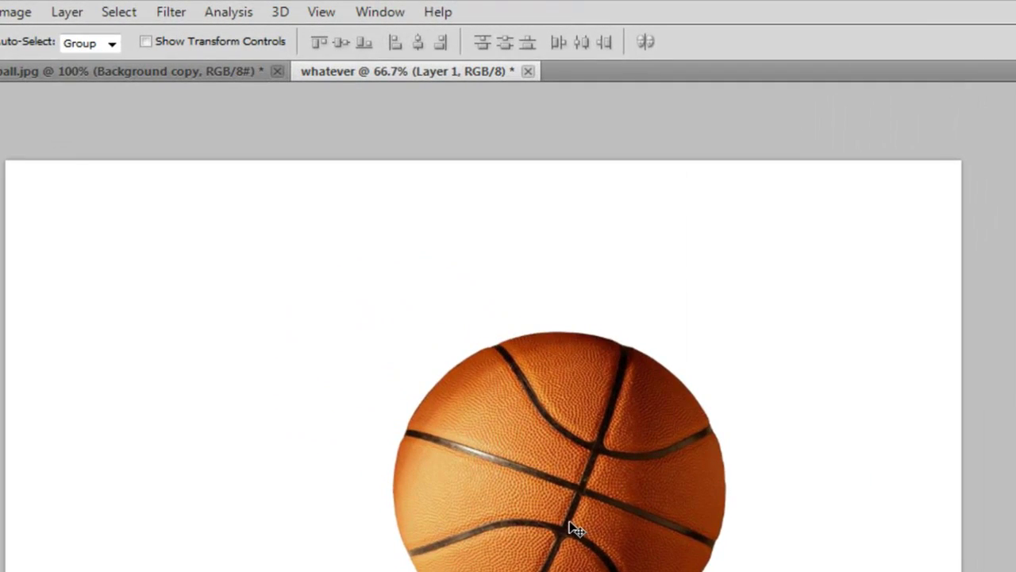
# Step: Open the Animation panel and switch from Timeline back to Frames view
pyautogui.click(388, 14)
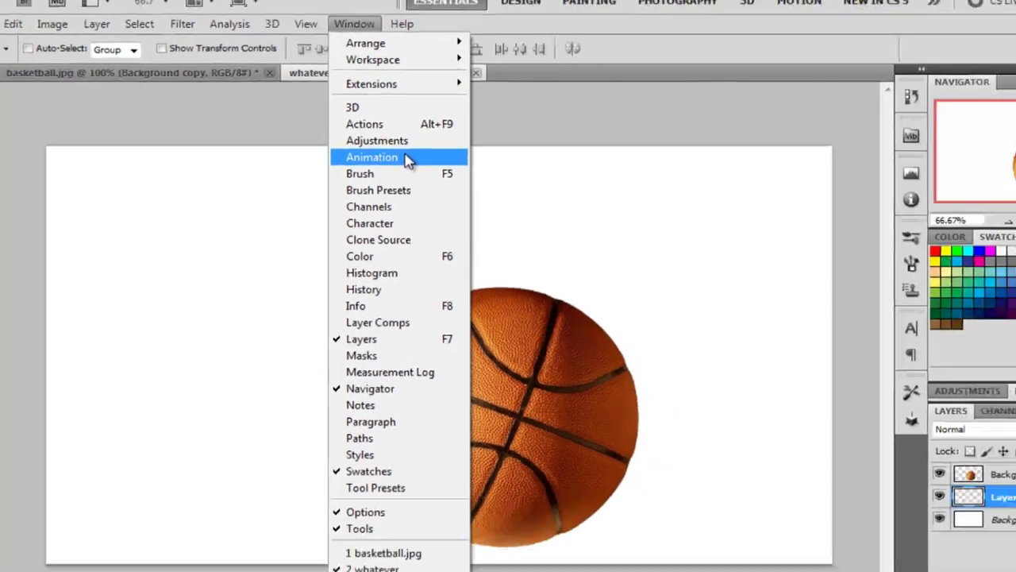
pyautogui.click(445, 176)
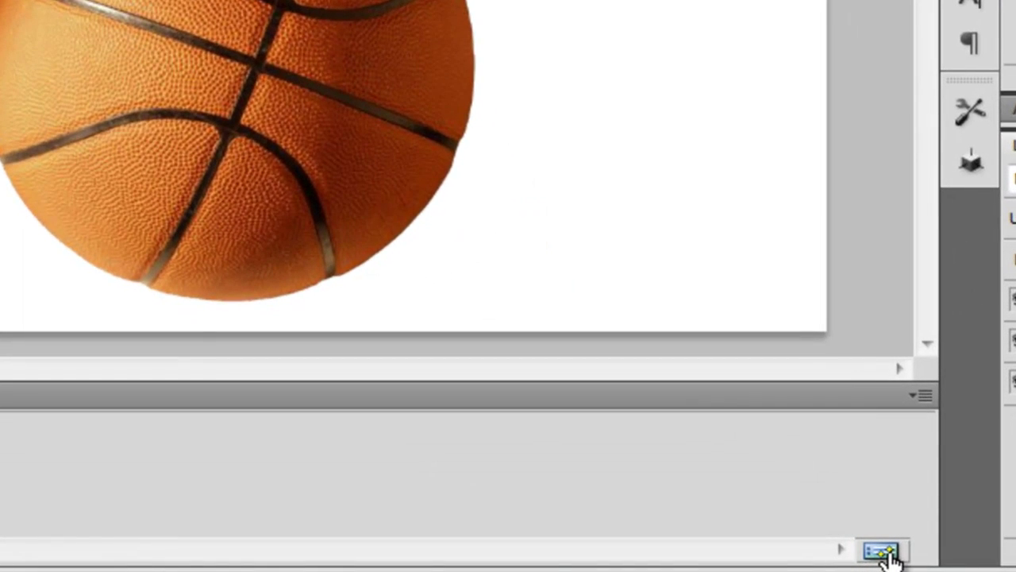
pyautogui.click(883, 552)
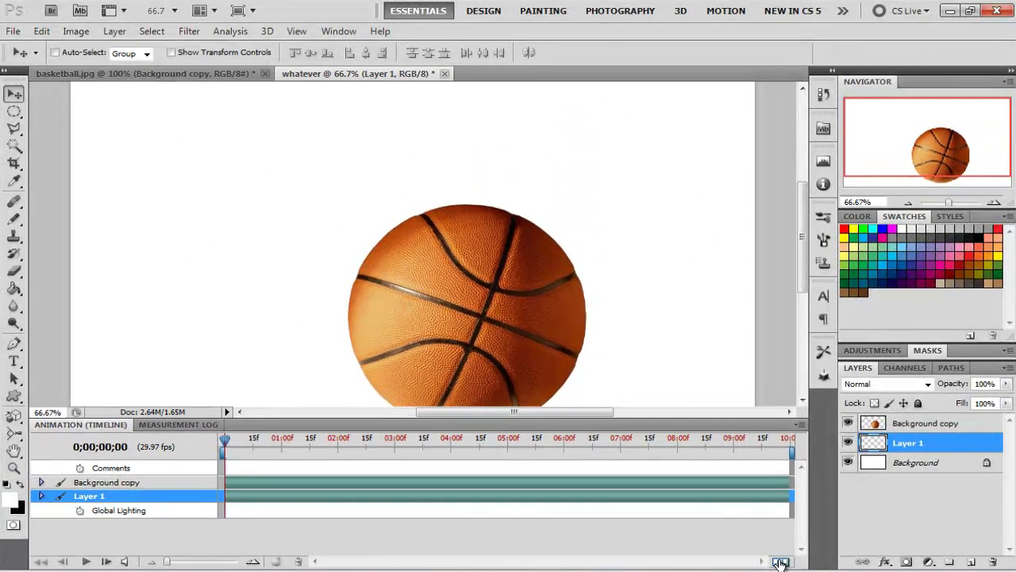
pyautogui.click(781, 563)
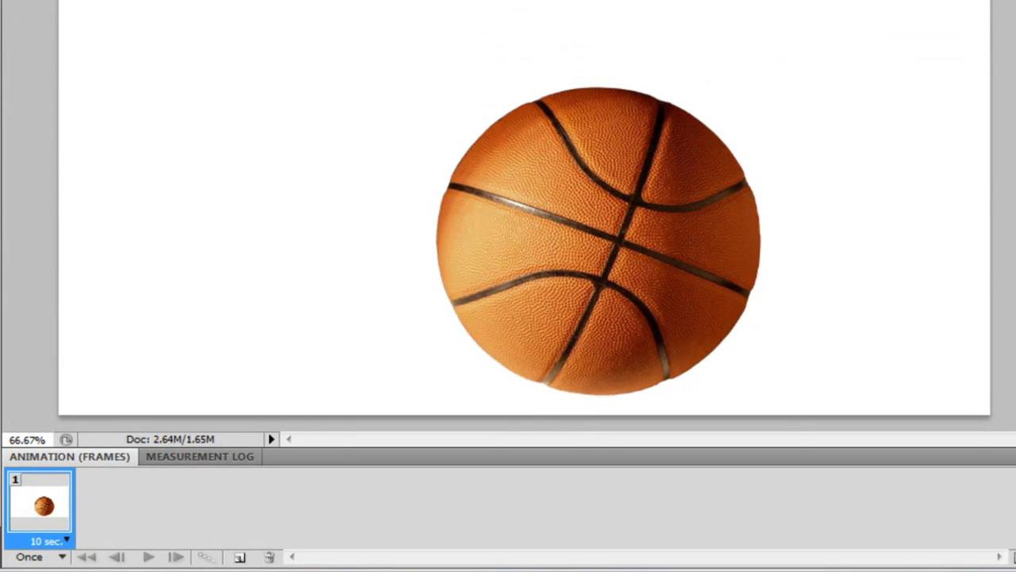
# Step: Drag and arrow-nudge the basketball left until it sits fully past the canvas edge
pyautogui.moveTo(583, 263)
pyautogui.mouseDown()
pyautogui.moveTo(167, 185)
pyautogui.moveTo(203, 201)
pyautogui.mouseUp()
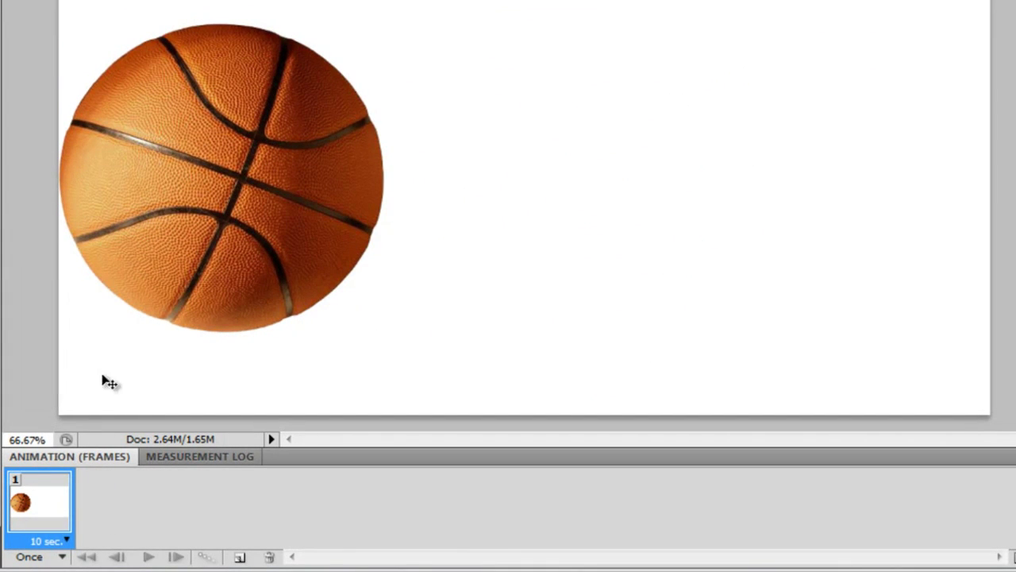
pyautogui.moveTo(295, 170)
pyautogui.mouseDown()
pyautogui.moveTo(87, 111)
pyautogui.moveTo(68, 77)
pyautogui.moveTo(84, 81)
pyautogui.mouseUp()
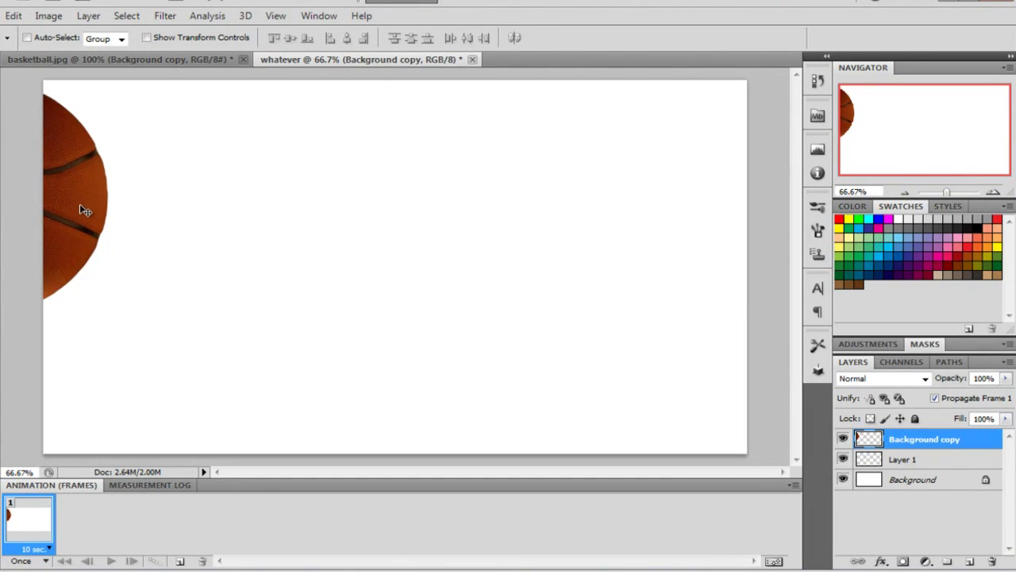
pyautogui.press('Left')
pyautogui.press('Left')
pyautogui.press('Left')
pyautogui.press('Left')
pyautogui.press('Left')
pyautogui.press('Left')
pyautogui.press('Left')
pyautogui.press('Left')
pyautogui.press('Left')
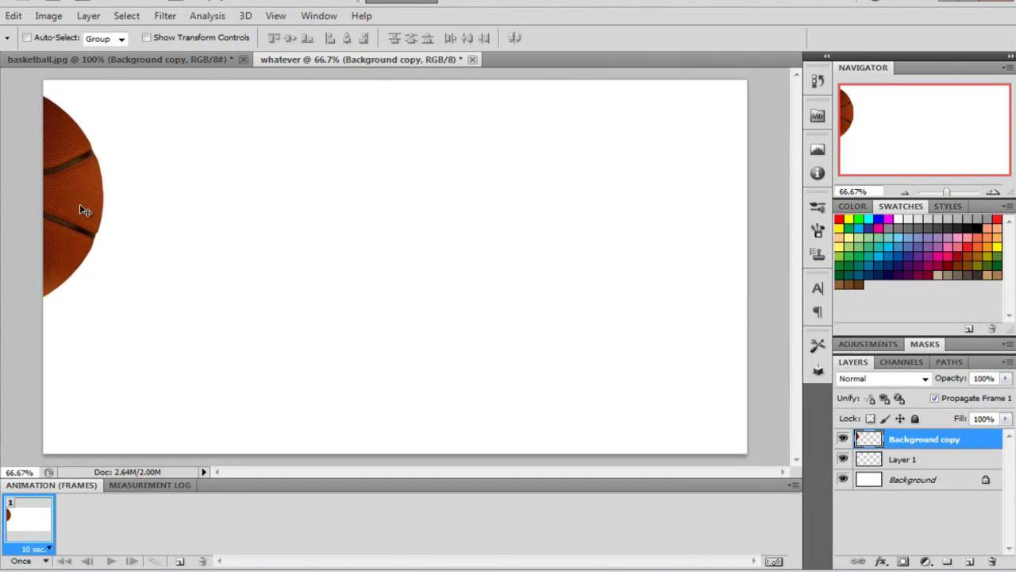
pyautogui.press('Left')
pyautogui.press('Left')
pyautogui.press('Left')
pyautogui.press('Left')
pyautogui.press('Left')
pyautogui.press('Left')
pyautogui.press('Left')
pyautogui.press('Left')
pyautogui.press('Left')
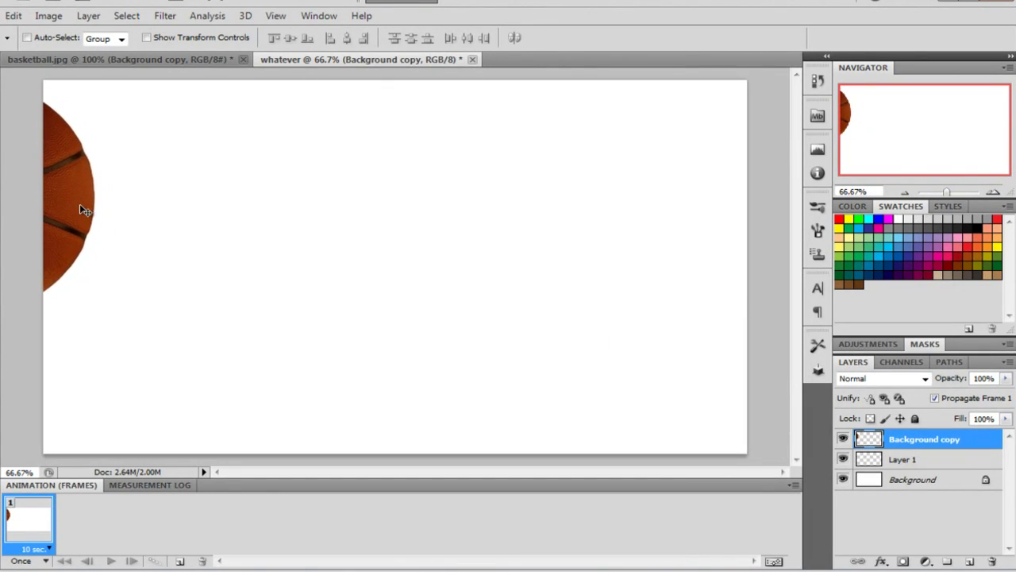
pyautogui.moveTo(81, 205); pyautogui.dragTo(37, 205)
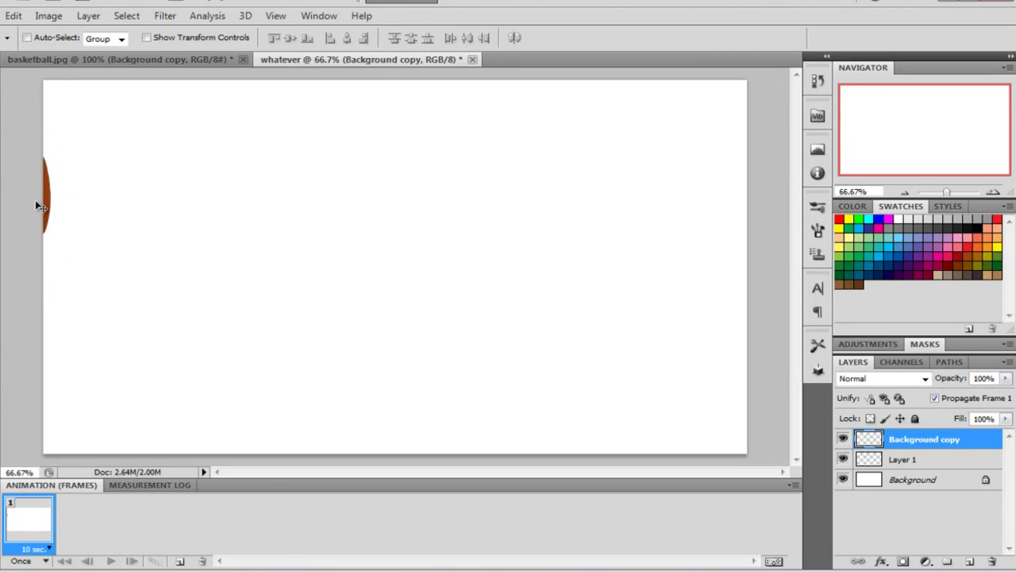
pyautogui.press('Left')
pyautogui.press('Left')
pyautogui.press('Left')
pyautogui.press('Left')
pyautogui.press('Left')
pyautogui.press('Left')
pyautogui.press('Left')
pyautogui.press('Left')
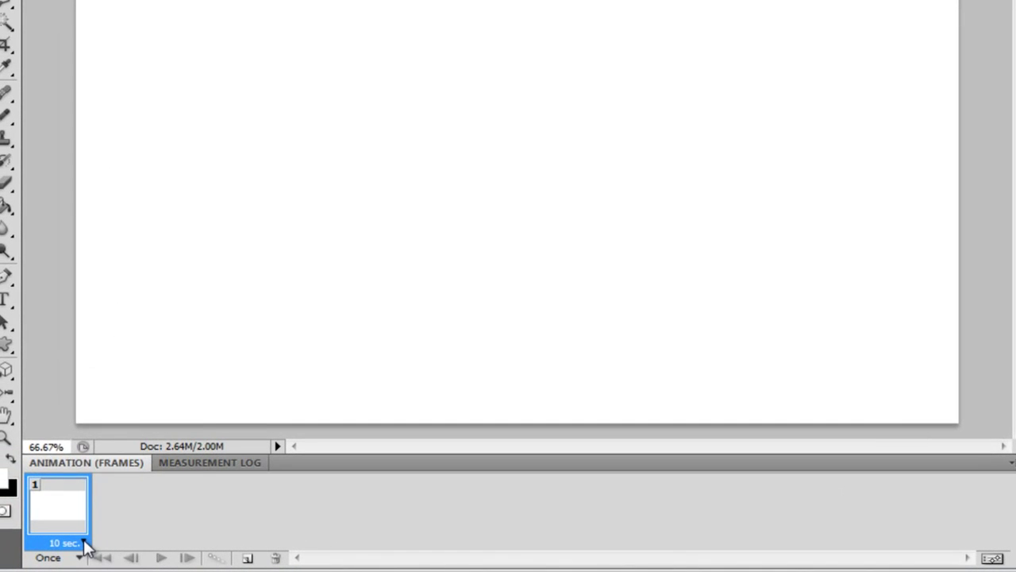
pyautogui.click(83, 543)
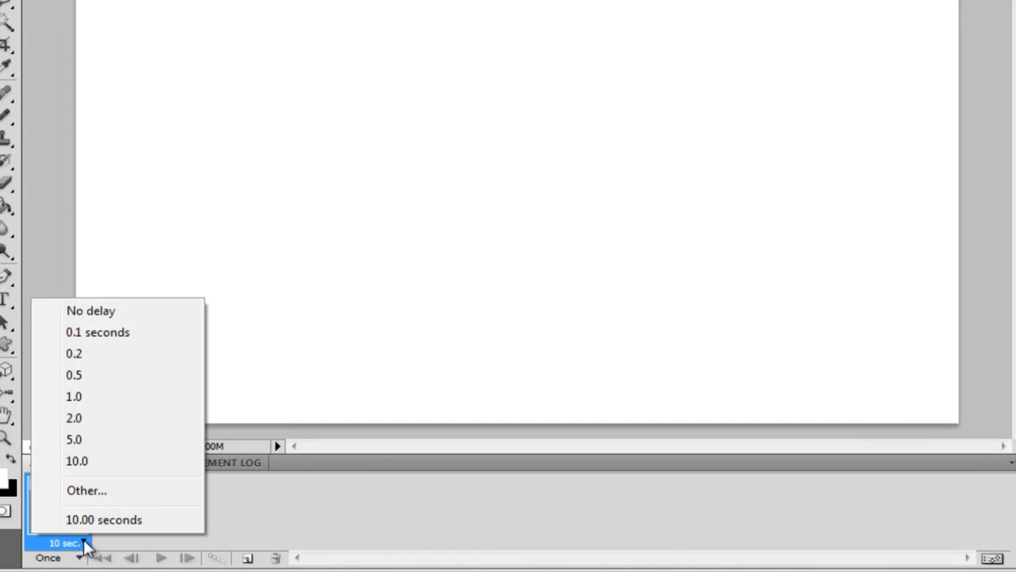
# Step: Set frame 1's delay to No delay
pyautogui.click(131, 318)
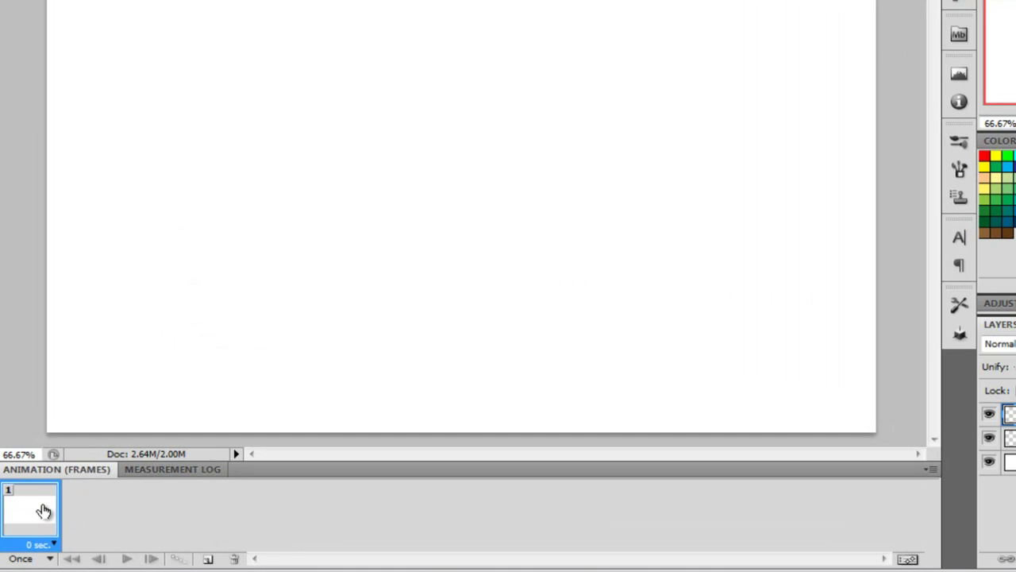
# Step: Duplicate frame 1, drag the ball onto the left edge, and compare both frames
pyautogui.click(209, 559)
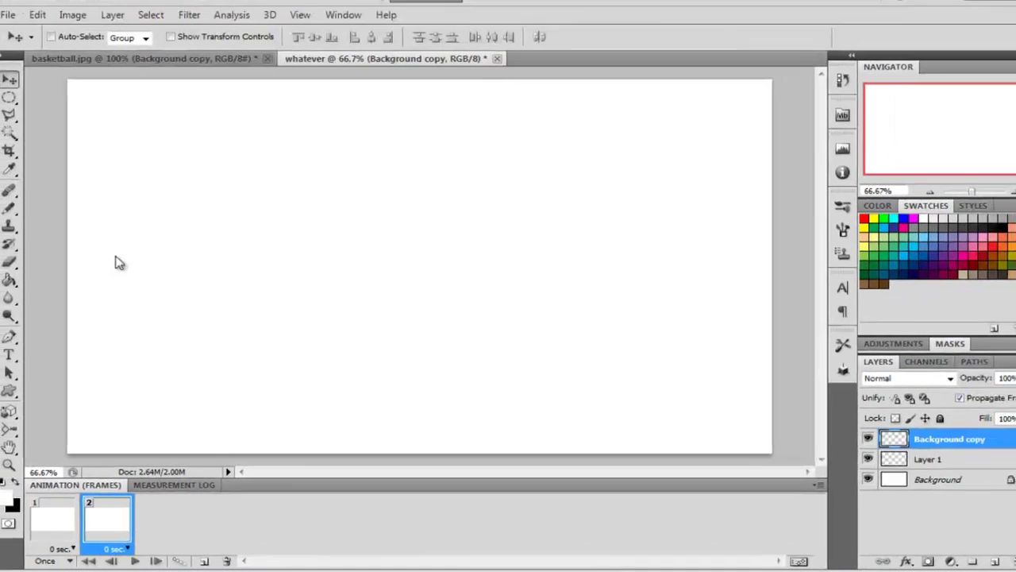
pyautogui.moveTo(55, 227)
pyautogui.mouseDown()
pyautogui.moveTo(77, 233)
pyautogui.moveTo(146, 300)
pyautogui.moveTo(219, 339)
pyautogui.mouseUp()
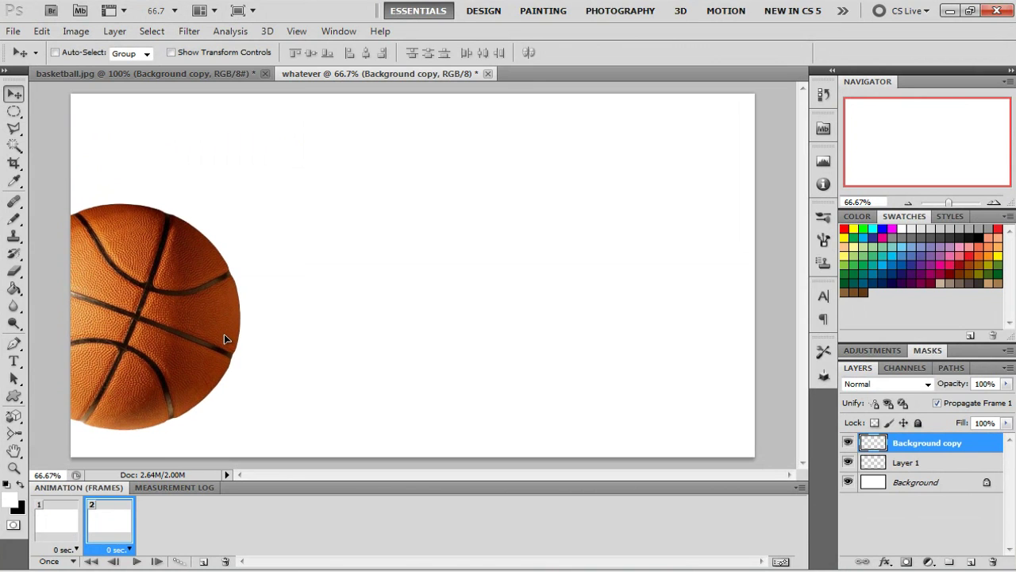
pyautogui.moveTo(219, 339); pyautogui.dragTo(238, 341)
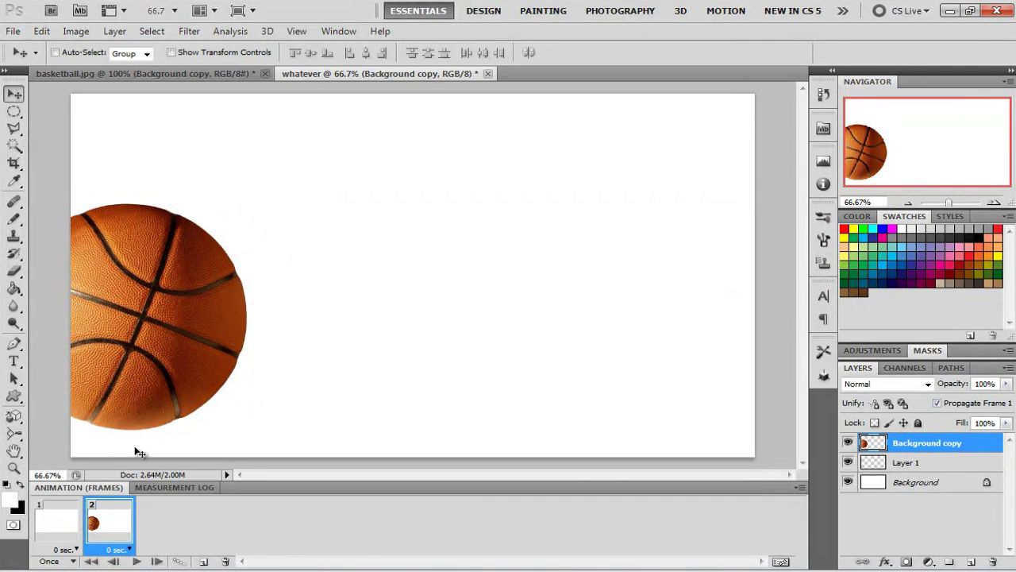
pyautogui.click(63, 522)
pyautogui.click(137, 561)
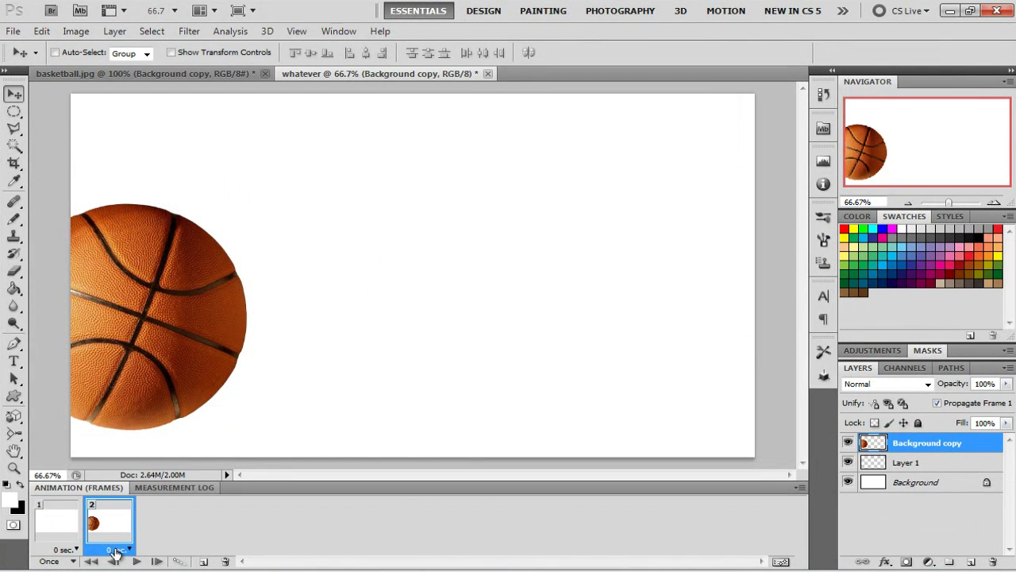
pyautogui.click(63, 516)
pyautogui.click(137, 562)
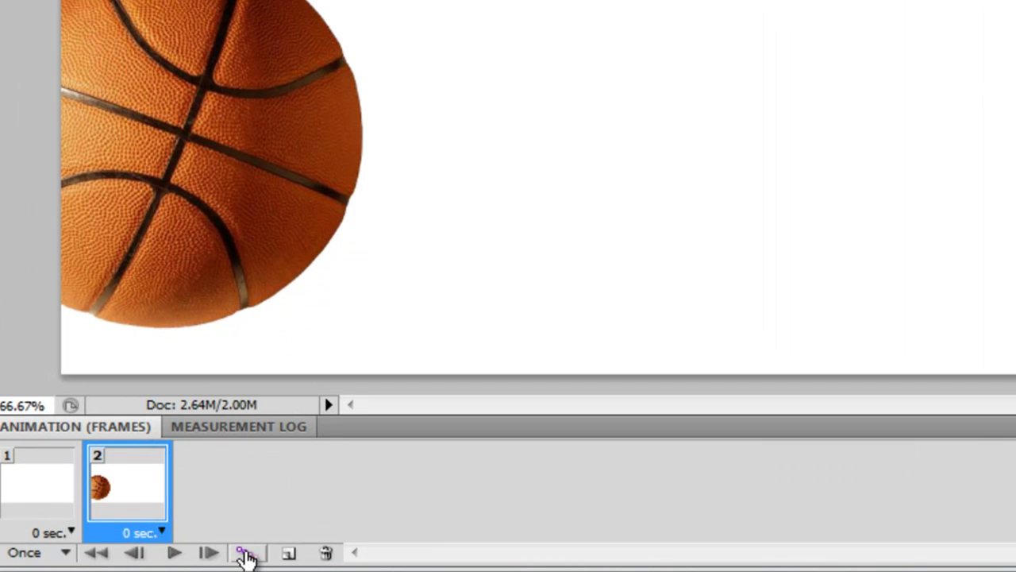
# Step: Tween from the previous frame, adding 5 frames
pyautogui.click(246, 553)
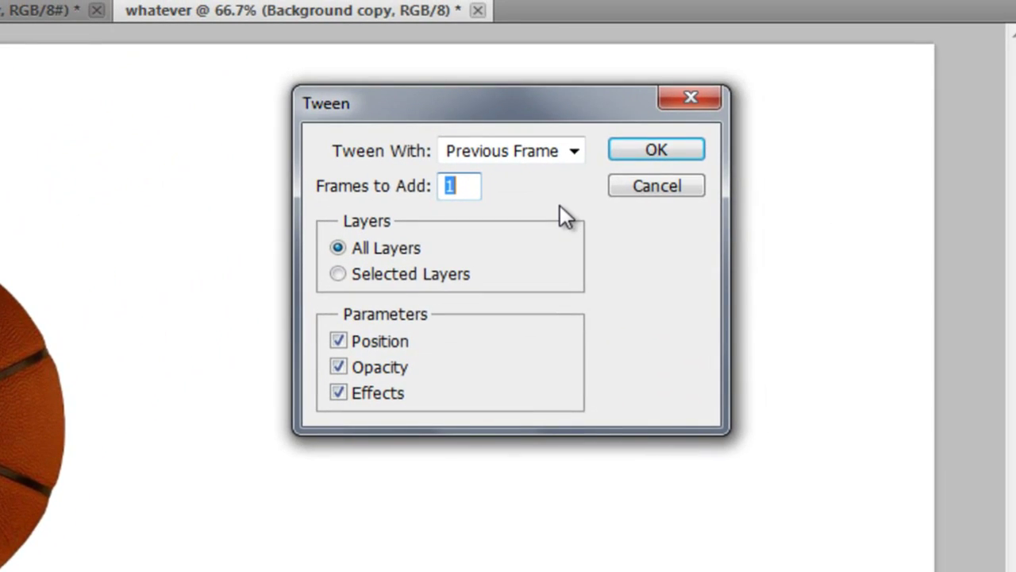
pyautogui.click(581, 154)
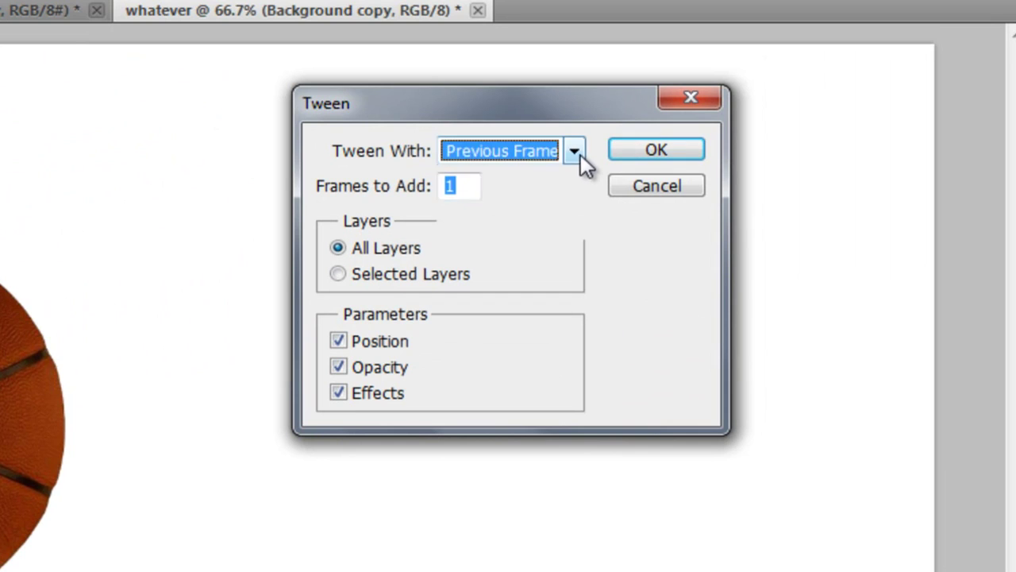
pyautogui.click(581, 154)
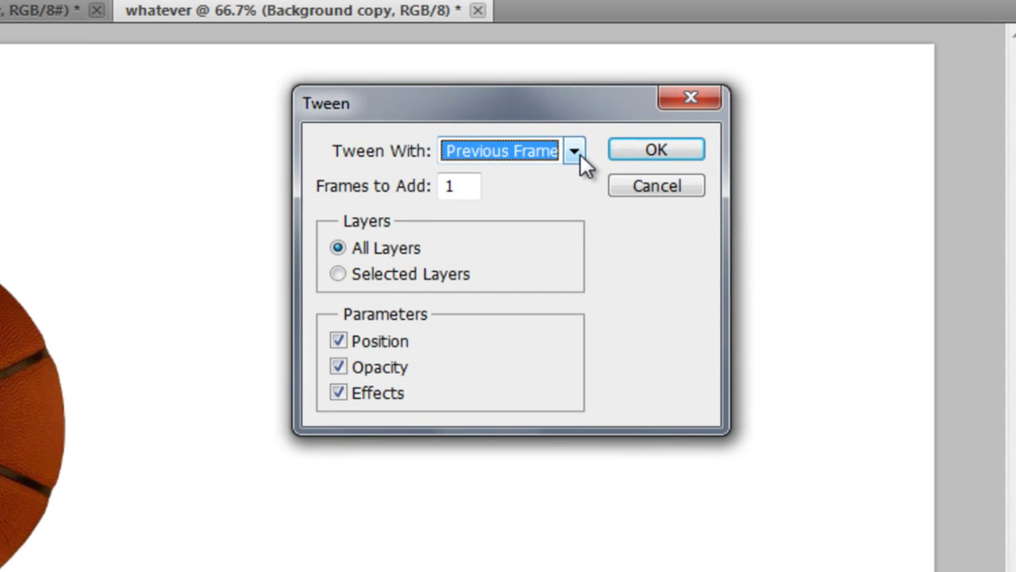
pyautogui.click(470, 182)
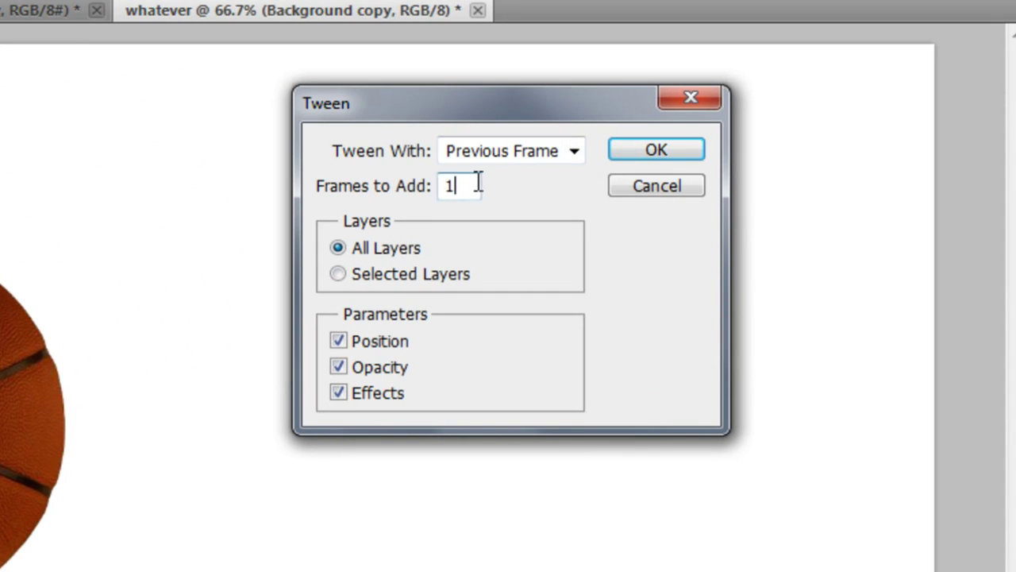
pyautogui.moveTo(479, 182); pyautogui.dragTo(403, 197)
pyautogui.write('5')
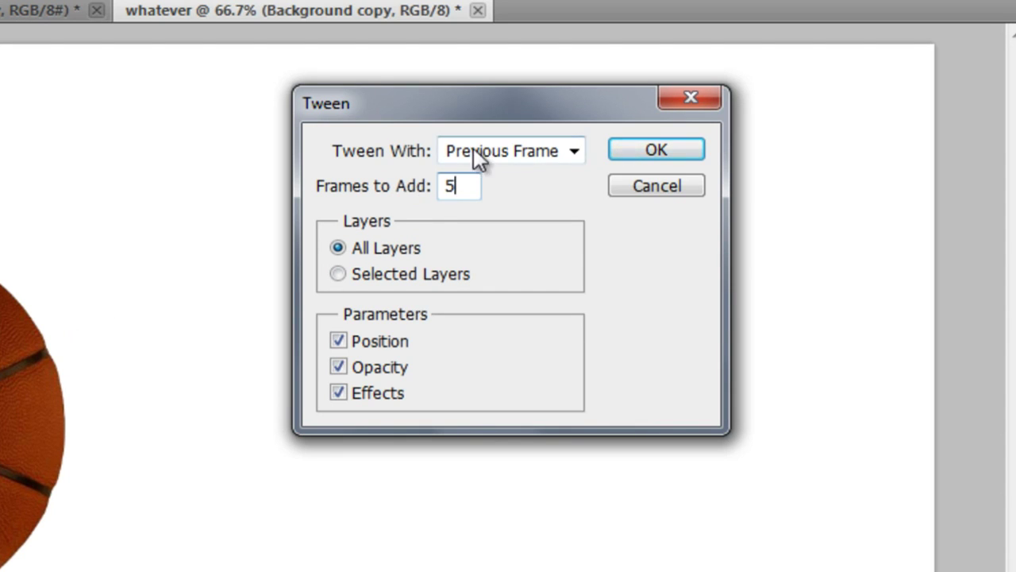
pyautogui.click(640, 150)
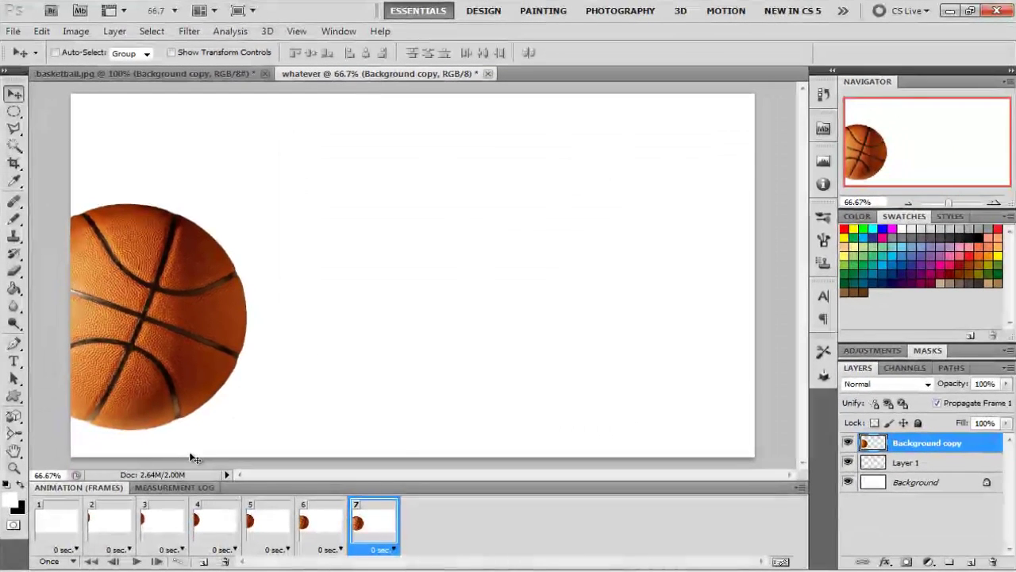
# Step: Step through all seven frames, then play the animation from frame 1
pyautogui.click(68, 526)
pyautogui.click(102, 524)
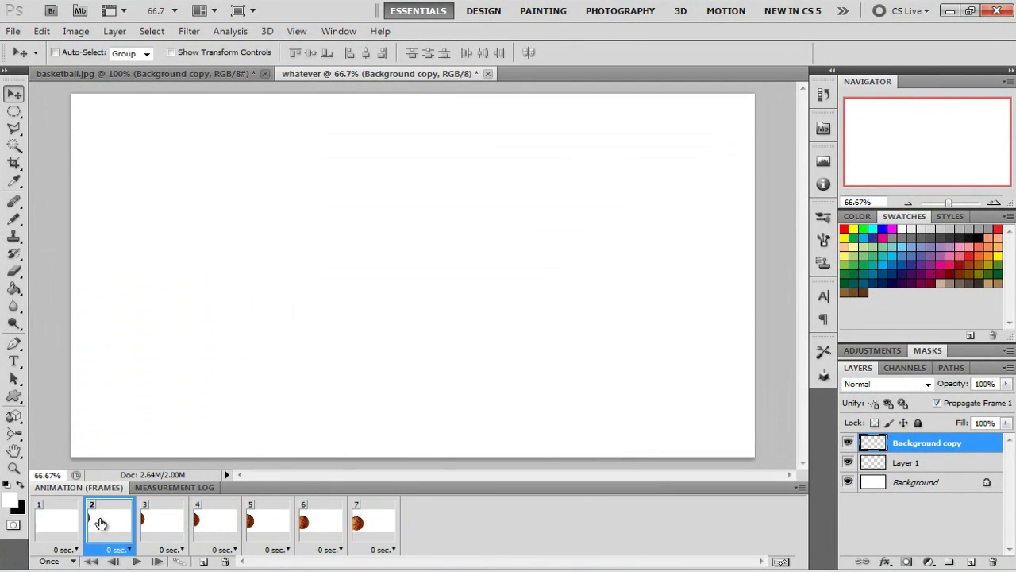
pyautogui.click(163, 526)
pyautogui.click(216, 523)
pyautogui.click(258, 524)
pyautogui.click(327, 524)
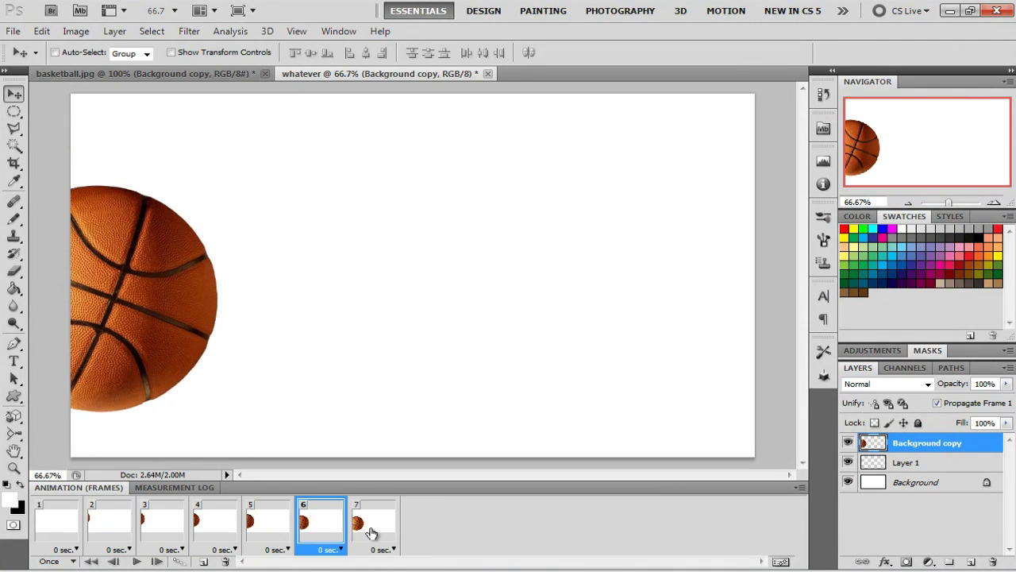
pyautogui.click(370, 533)
pyautogui.click(48, 512)
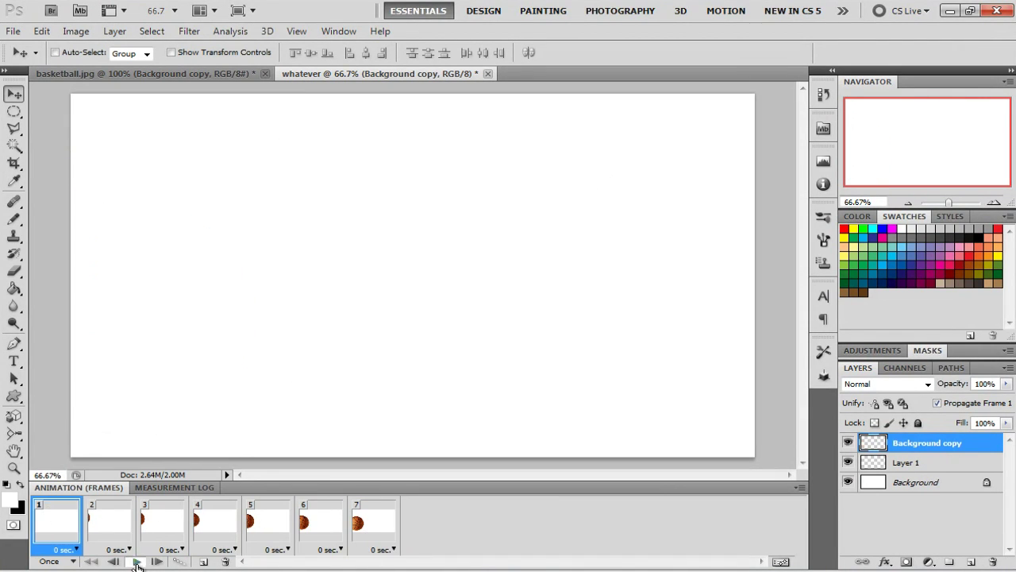
pyautogui.click(138, 562)
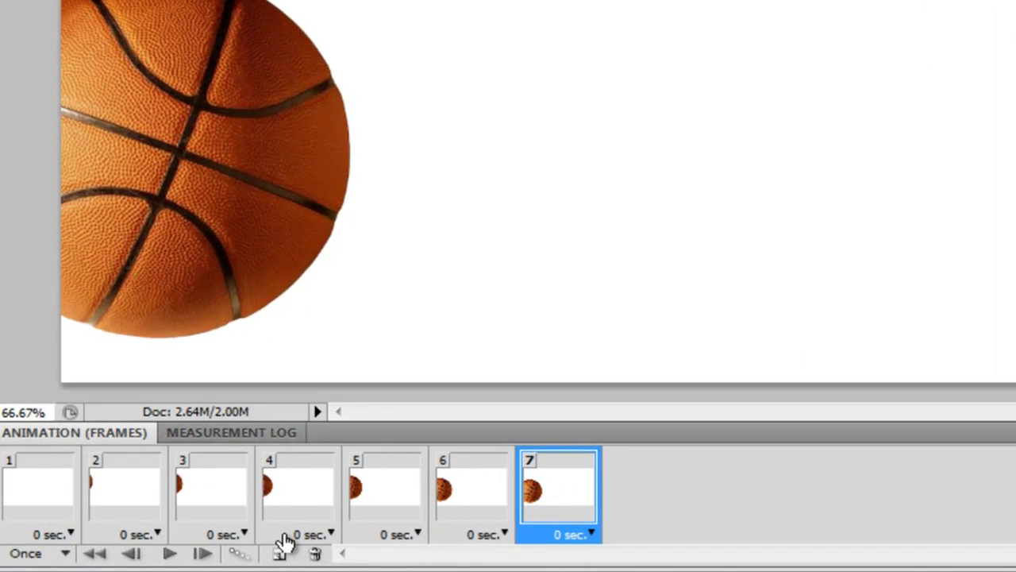
# Step: Add frame 8 with the ball moved right and down, then generate tweens toward it
pyautogui.click(281, 555)
pyautogui.moveTo(208, 227)
pyautogui.mouseDown()
pyautogui.moveTo(308, 266)
pyautogui.moveTo(312, 256)
pyautogui.mouseUp()
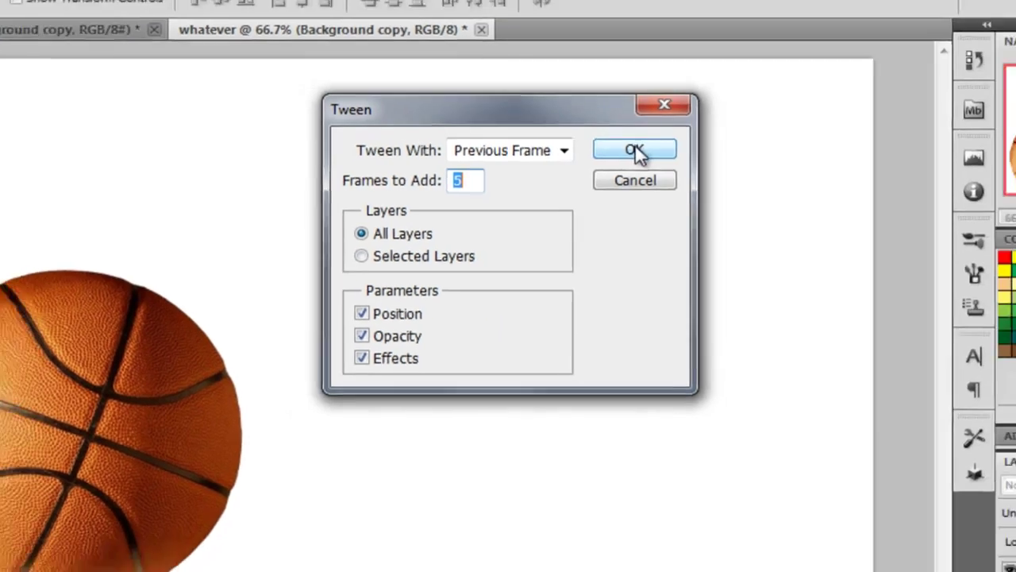
pyautogui.click(643, 147)
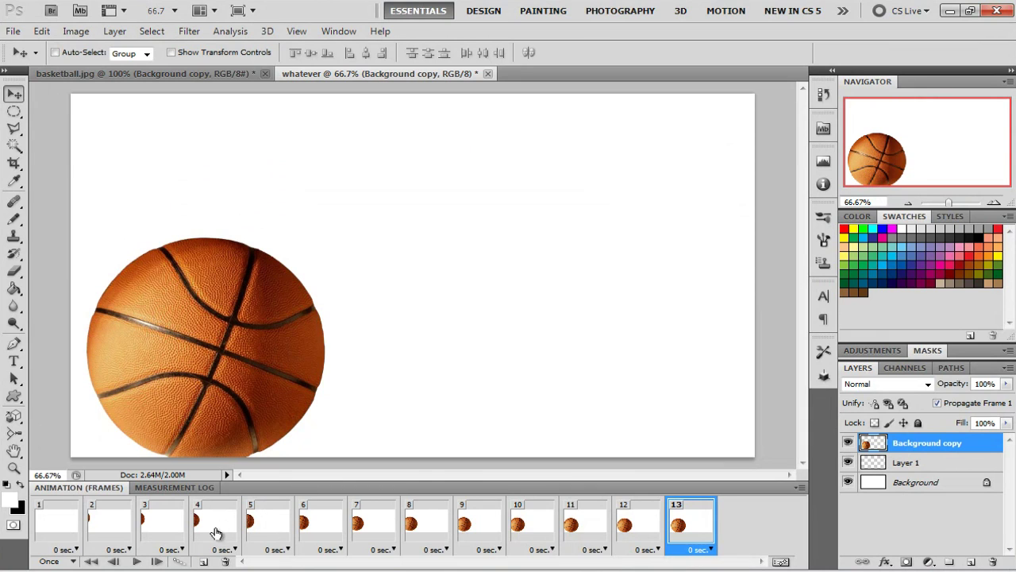
# Step: Add a frame with the ball at canvas centre and tween 5 frames up to frame 19
pyautogui.click(205, 561)
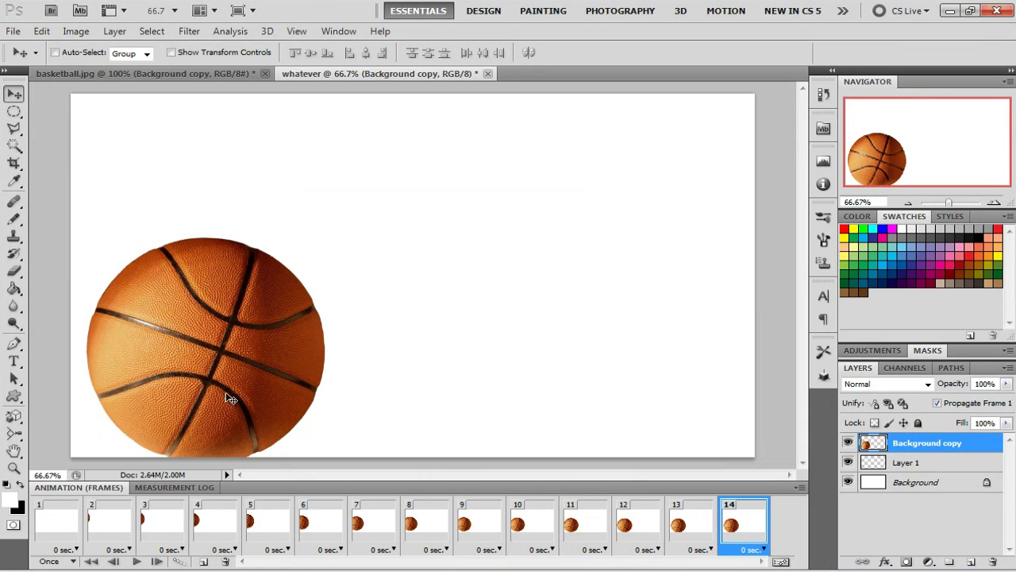
pyautogui.moveTo(230, 399); pyautogui.dragTo(419, 318)
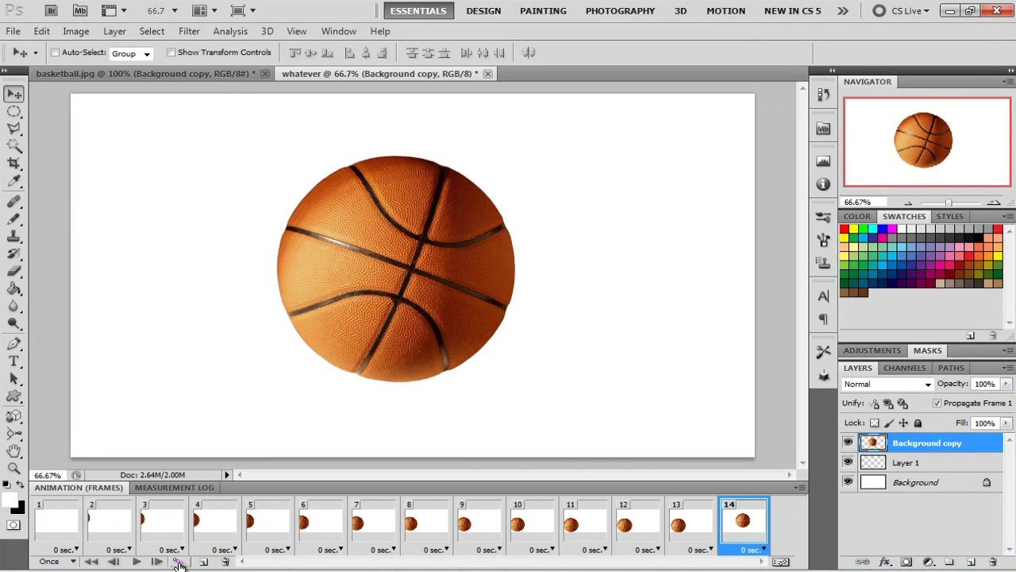
pyautogui.click(178, 561)
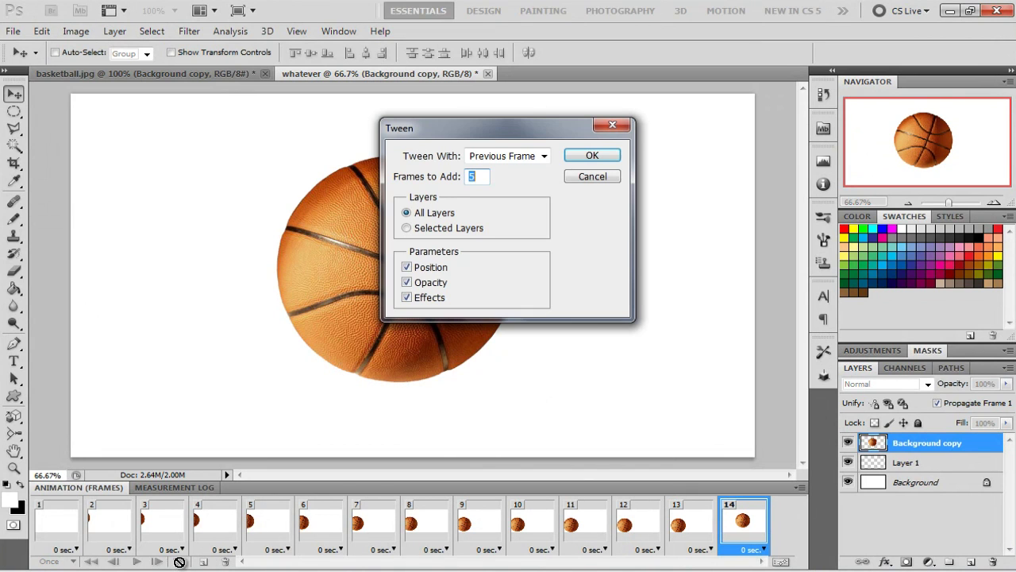
pyautogui.click(588, 158)
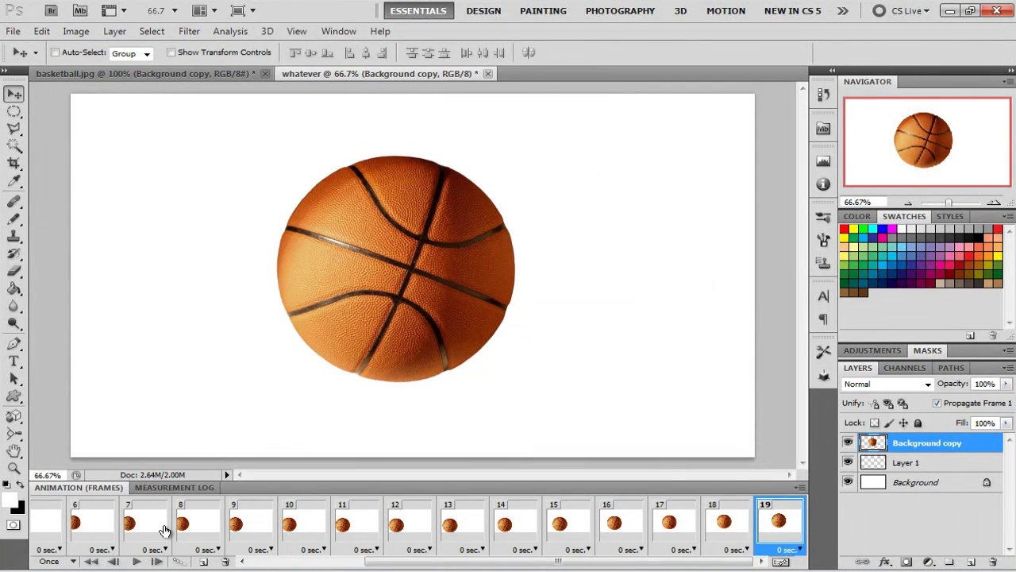
# Step: Add a frame after frame 19 with the ball dropped to the lower right
pyautogui.click(204, 561)
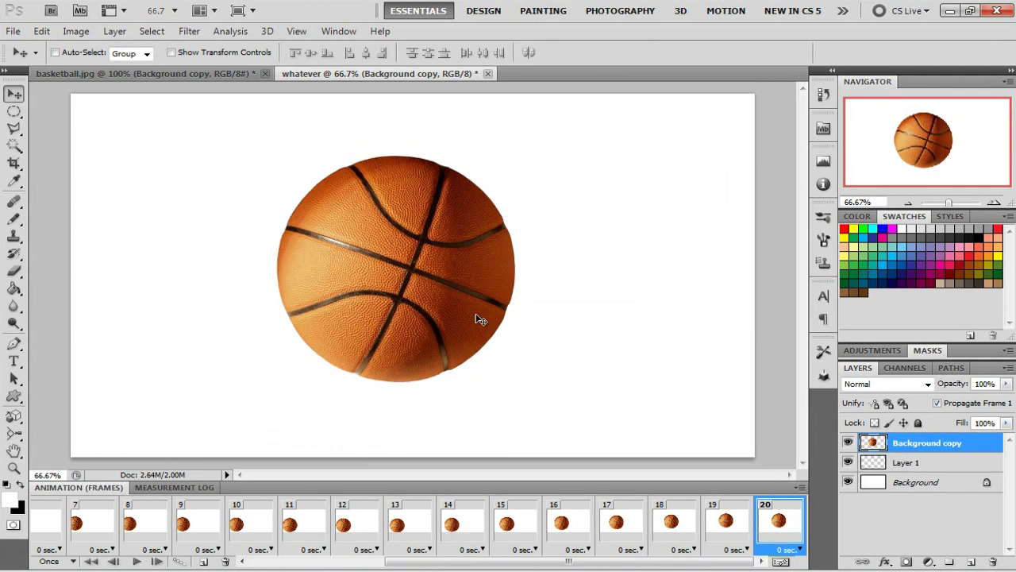
pyautogui.moveTo(481, 319)
pyautogui.mouseDown()
pyautogui.moveTo(624, 397)
pyautogui.moveTo(624, 386)
pyautogui.mouseUp()
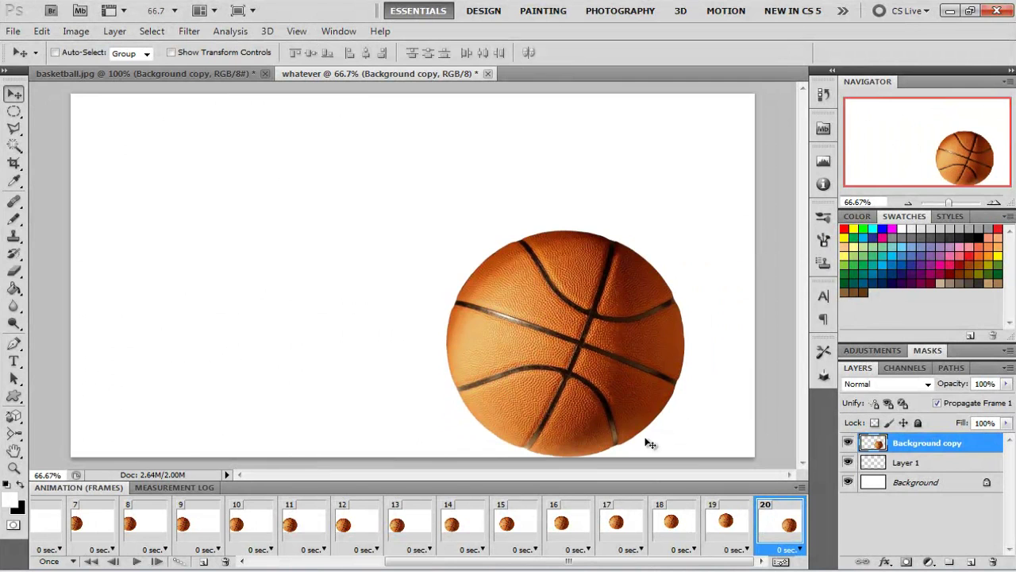
pyautogui.click(182, 562)
# Step: Tween five frames up to frame 25, add frame 26, and drag the ball to the right edge
pyautogui.click(592, 154)
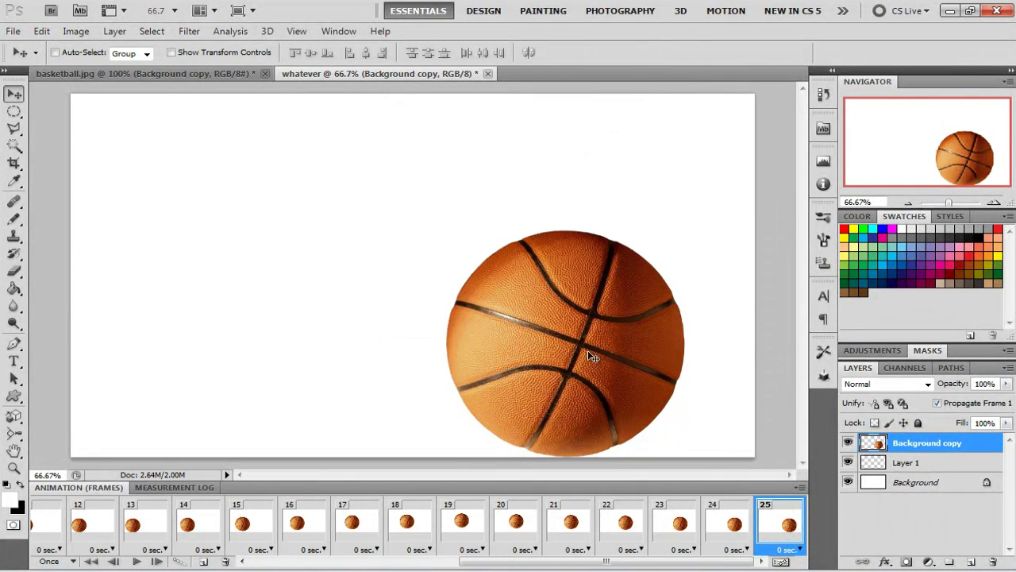
pyautogui.click(208, 561)
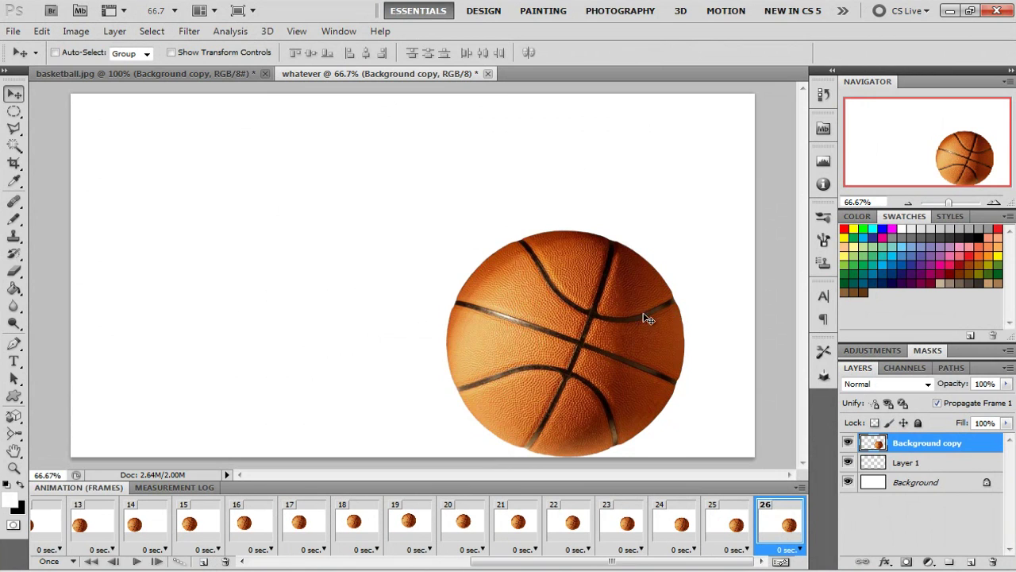
pyautogui.moveTo(648, 319); pyautogui.dragTo(830, 208)
pyautogui.moveTo(660, 295); pyautogui.dragTo(757, 229)
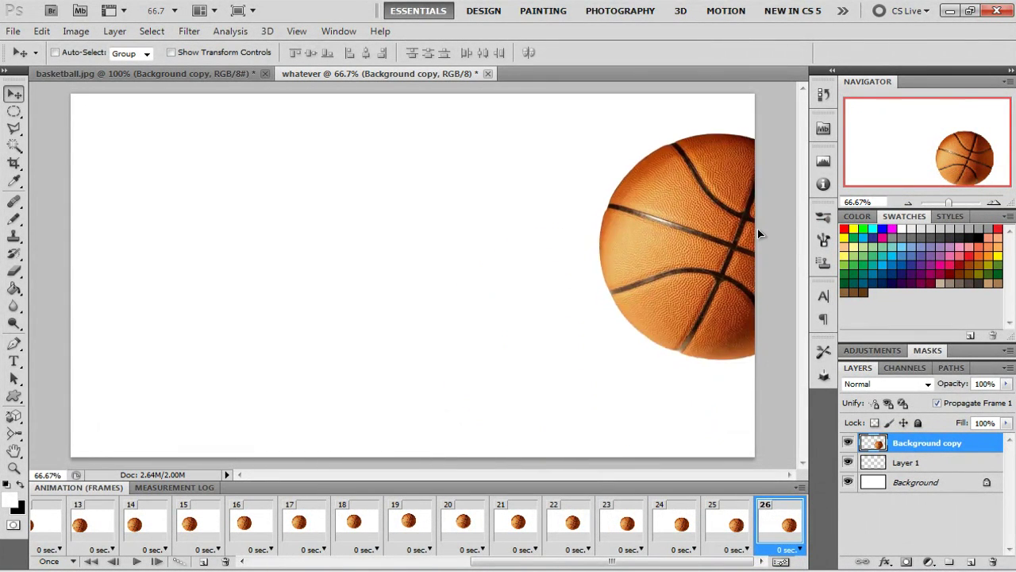
# Step: Nudge the ball fully off the right edge, then tween five frames up to frame 31
pyautogui.hotkey('shift', 'Up')
pyautogui.hotkey('shift', 'Right')
pyautogui.hotkey('shift', 'Right')
pyautogui.hotkey('shift', 'Up')
pyautogui.hotkey('shift', 'Right')
pyautogui.hotkey('shift', 'Up')
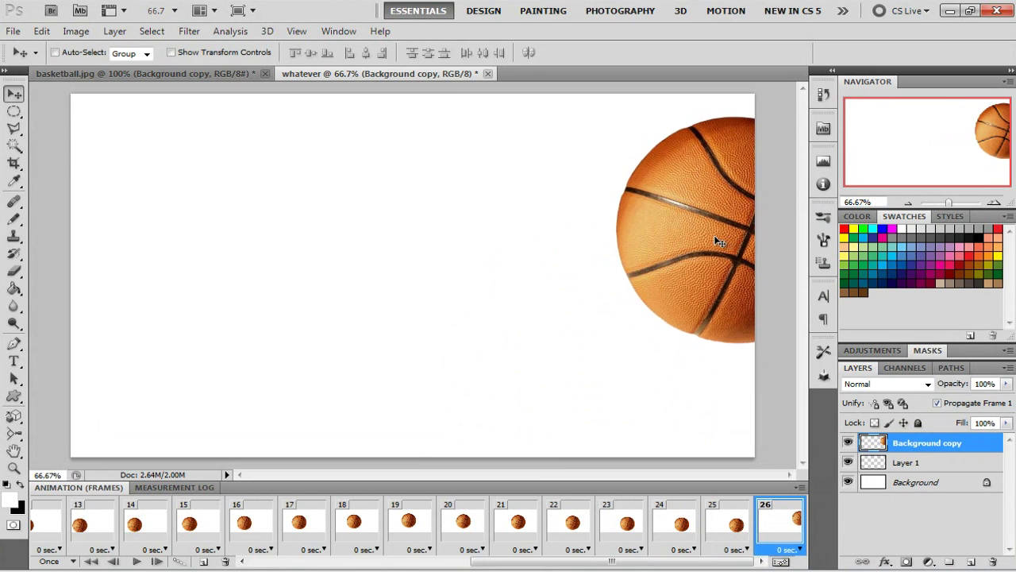
pyautogui.press('Right')
pyautogui.press('Right')
pyautogui.press('Right')
pyautogui.press('Right')
pyautogui.press('Right')
pyautogui.press('Right')
pyautogui.press('Right')
pyautogui.press('Right')
pyautogui.press('Right')
pyautogui.press('Right')
pyautogui.press('Right')
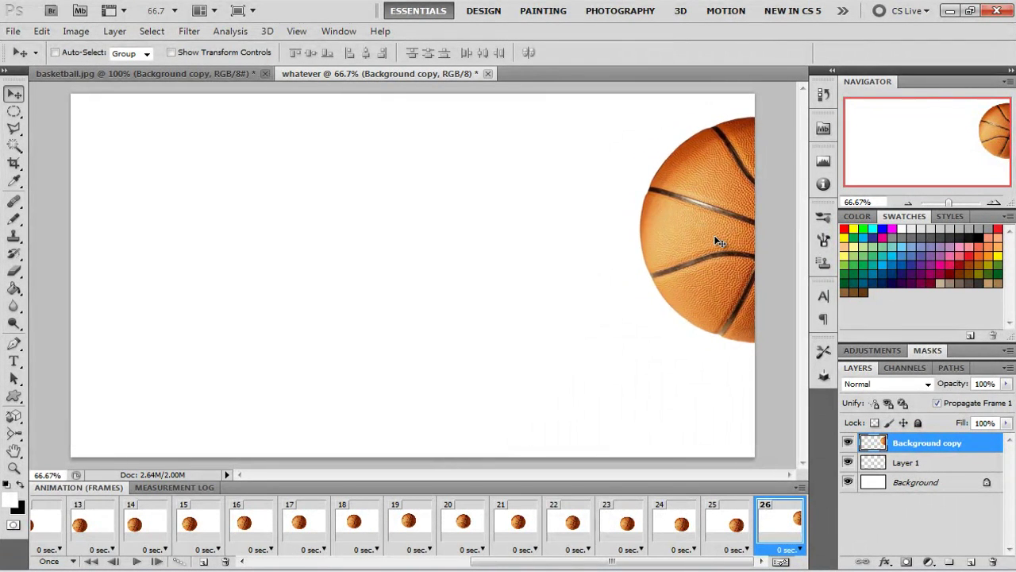
pyautogui.press('Right')
pyautogui.press('Right')
pyautogui.press('Right')
pyautogui.press('Right')
pyautogui.press('Right')
pyautogui.press('Right')
pyautogui.press('Right')
pyautogui.press('Right')
pyautogui.press('Right')
pyautogui.press('Right')
pyautogui.press('Right')
pyautogui.press('Right')
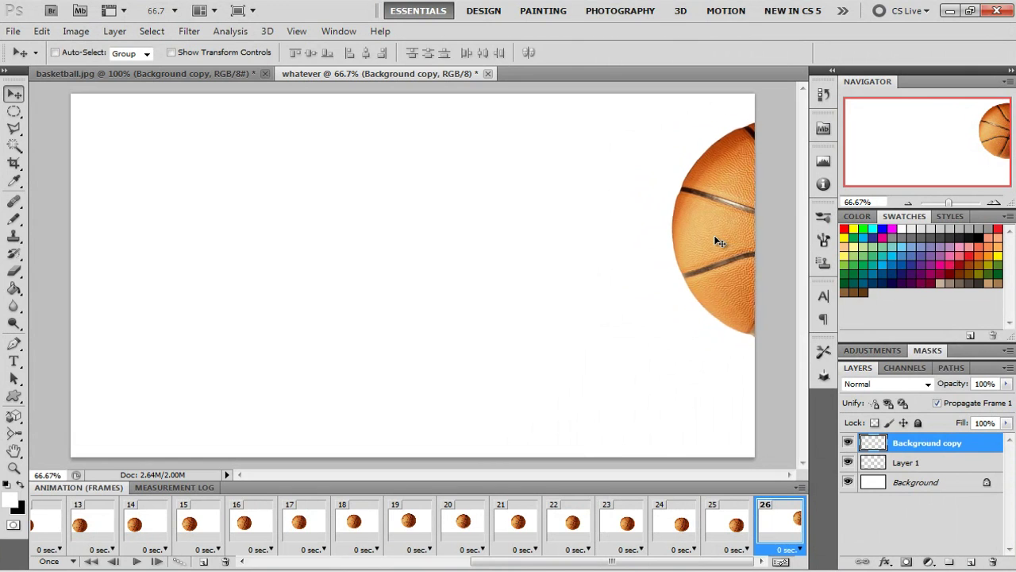
pyautogui.press('Right')
pyautogui.press('Right')
pyautogui.press('Right')
pyautogui.press('Right')
pyautogui.press('Right')
pyautogui.press('Right')
pyautogui.press('Right')
pyautogui.press('Right')
pyautogui.press('Right')
pyautogui.press('Right')
pyautogui.press('Right')
pyautogui.press('Right')
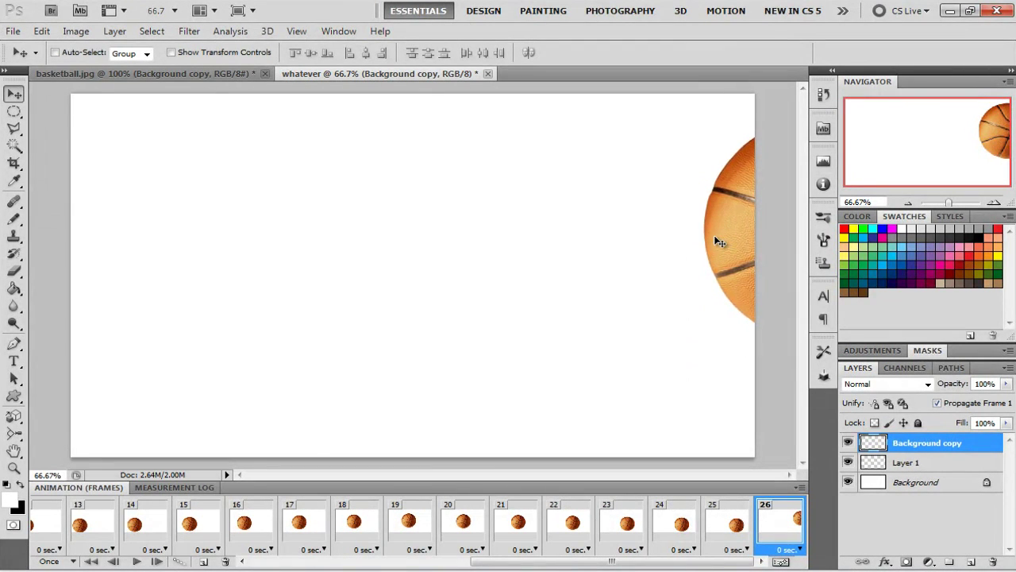
pyautogui.press('Right')
pyautogui.press('Right')
pyautogui.press('Right')
pyautogui.press('Right')
pyautogui.press('Right')
pyautogui.press('Right')
pyautogui.press('Right')
pyautogui.press('Right')
pyautogui.press('Right')
pyautogui.press('Right')
pyautogui.press('Right')
pyautogui.press('Right')
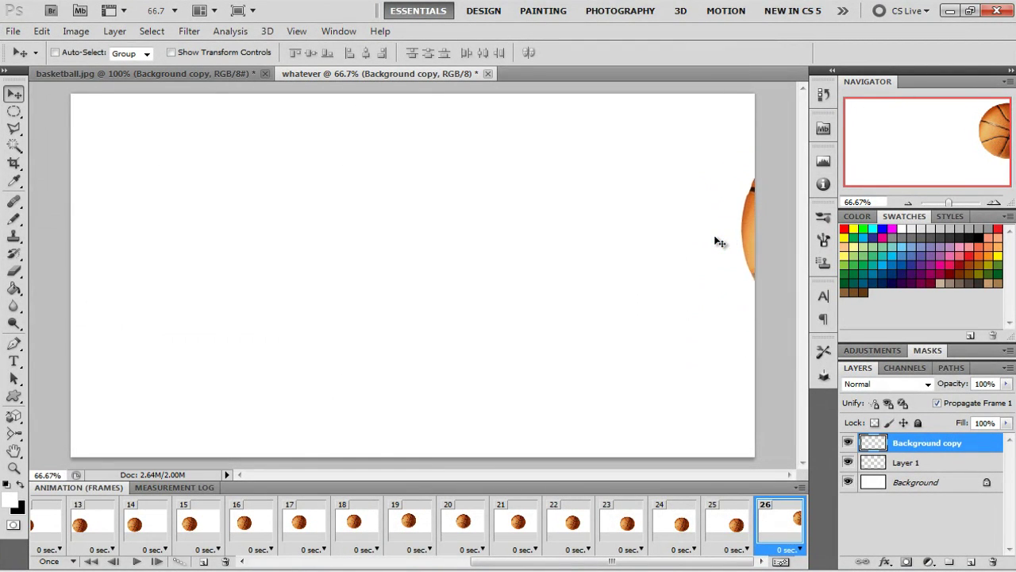
pyautogui.press('Right')
pyautogui.press('Right')
pyautogui.press('Right')
pyautogui.press('Right')
pyautogui.press('Right')
pyautogui.press('Right')
pyautogui.press('Right')
pyautogui.press('Right')
pyautogui.press('Right')
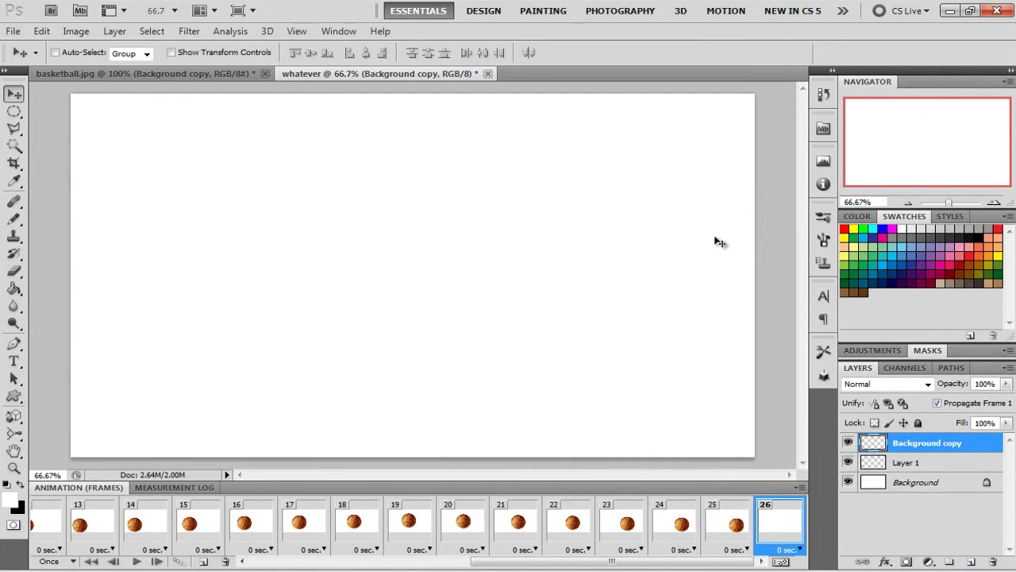
pyautogui.click(180, 562)
pyautogui.click(592, 155)
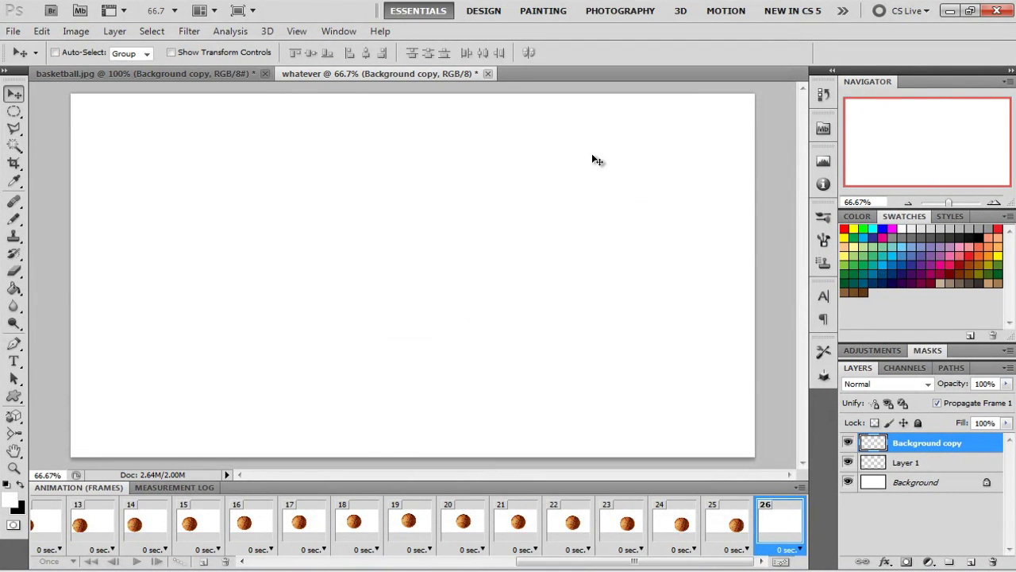
# Step: Convert to a timeline animation and play and stop the basketball preview twice
pyautogui.click(783, 563)
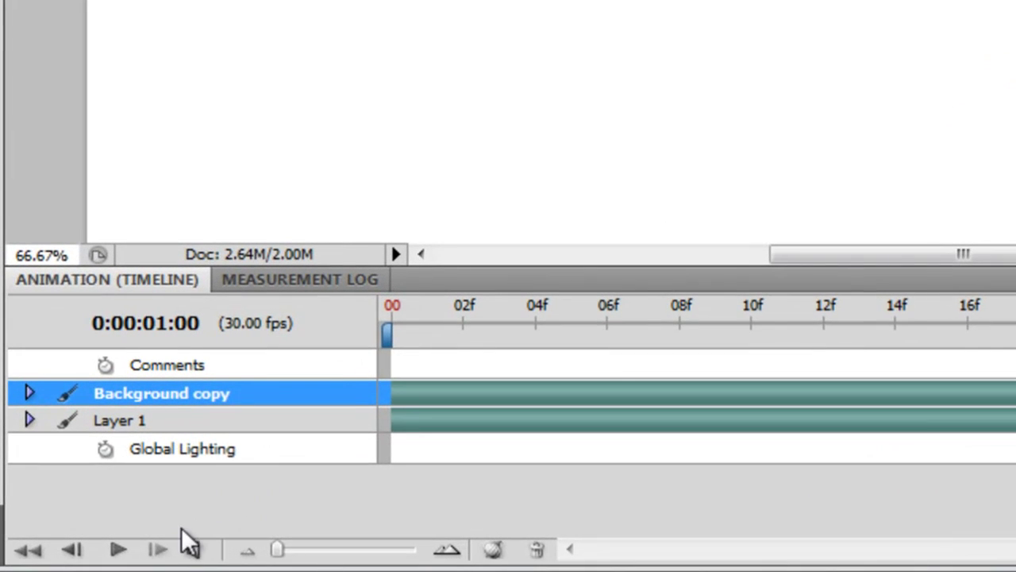
pyautogui.click(124, 549)
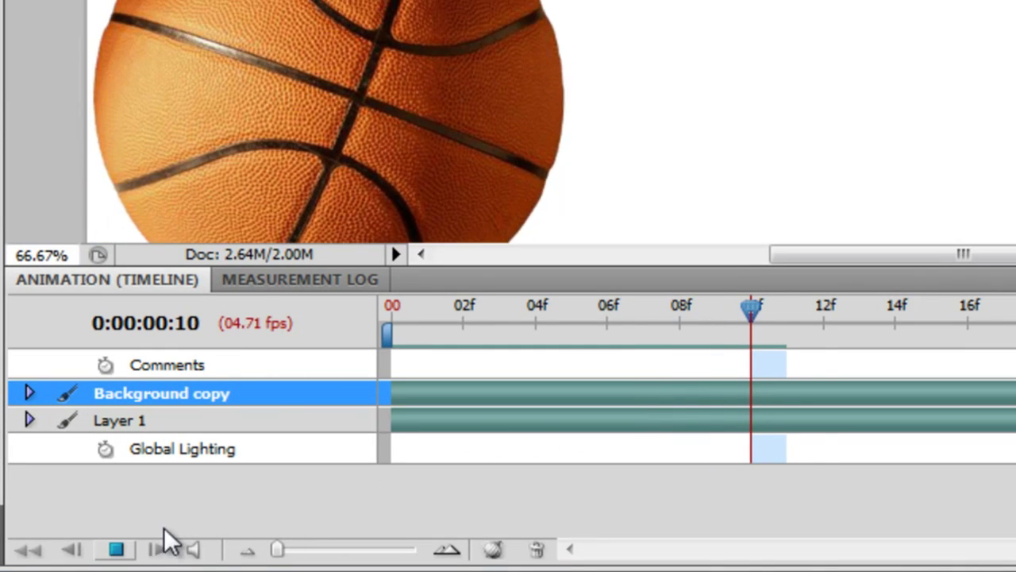
pyautogui.click(116, 549)
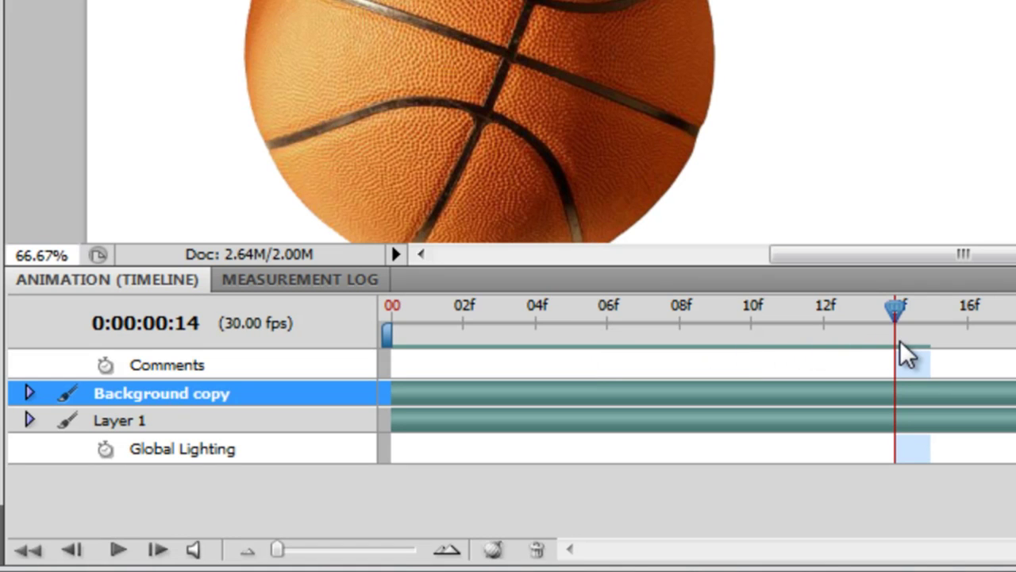
pyautogui.click(117, 549)
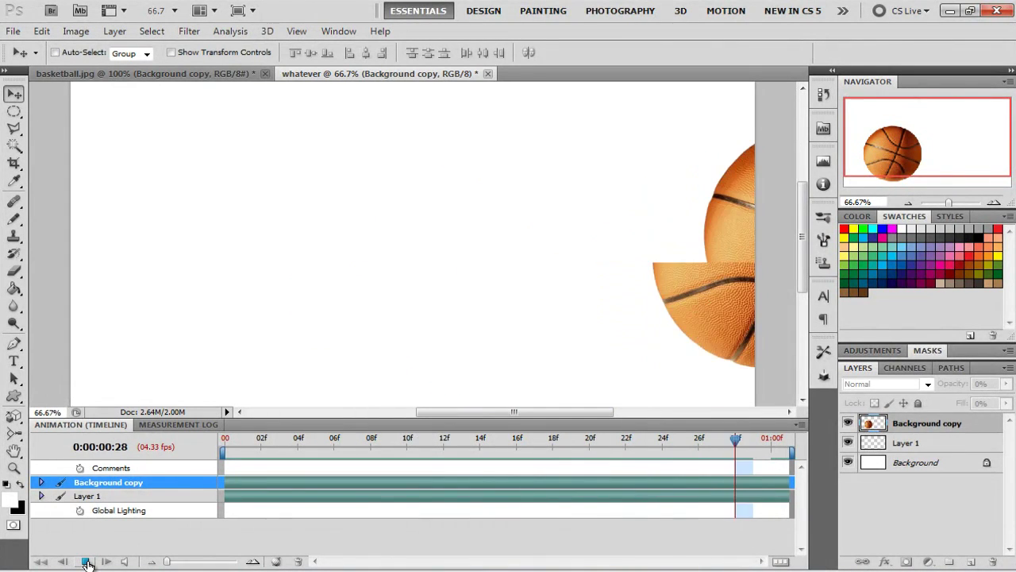
pyautogui.click(88, 563)
# Step: Convert back to frame animation and play the 31 frames from frame 1, twice
pyautogui.click(779, 561)
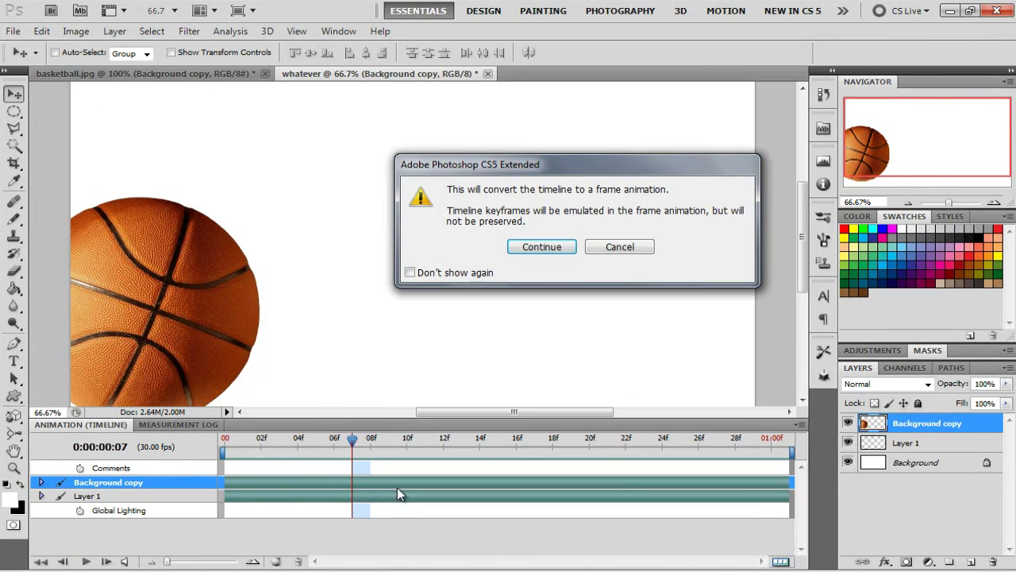
pyautogui.click(543, 250)
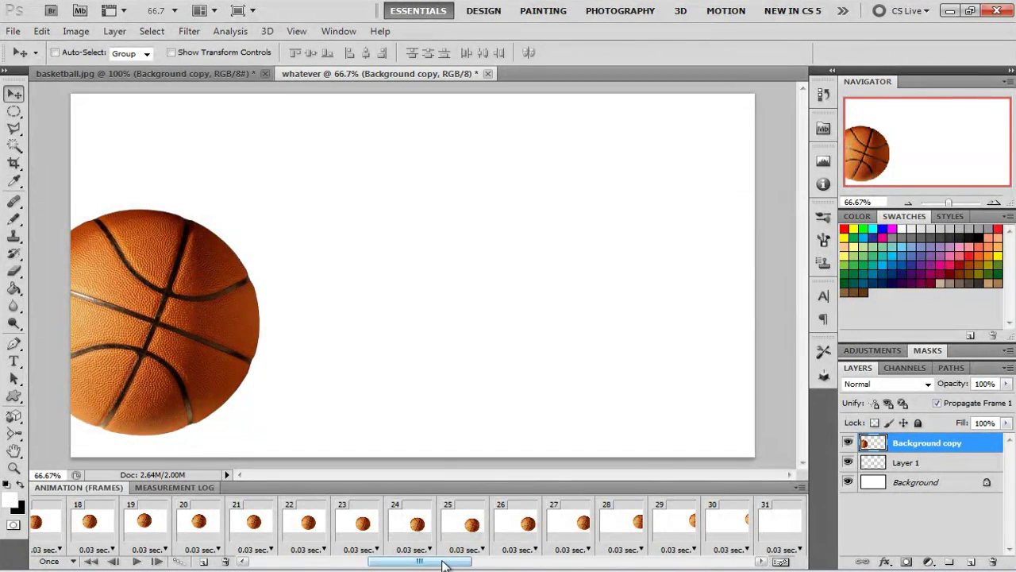
pyautogui.moveTo(421, 562); pyautogui.dragTo(209, 545)
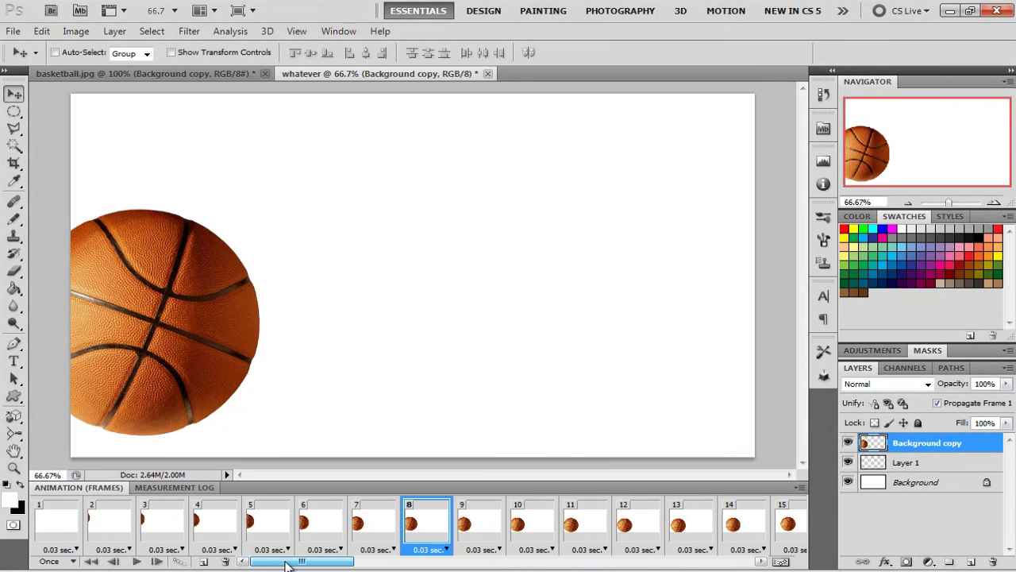
pyautogui.click(92, 562)
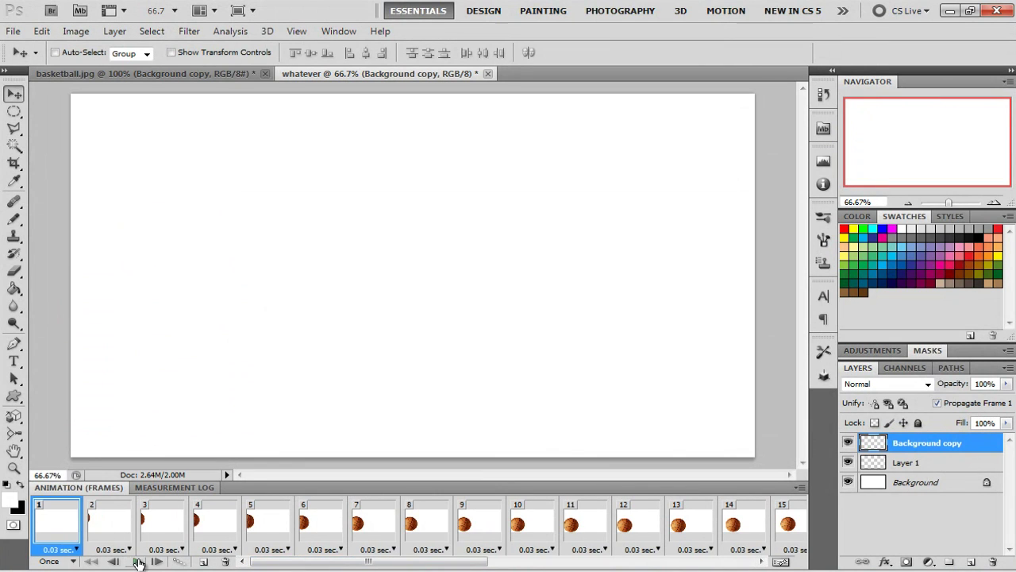
pyautogui.click(136, 562)
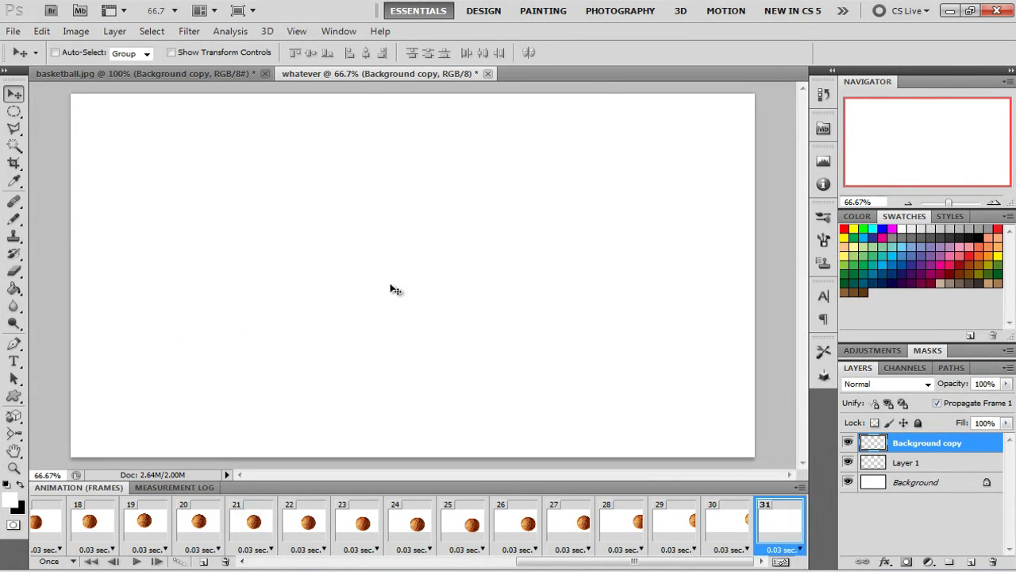
pyautogui.click(48, 531)
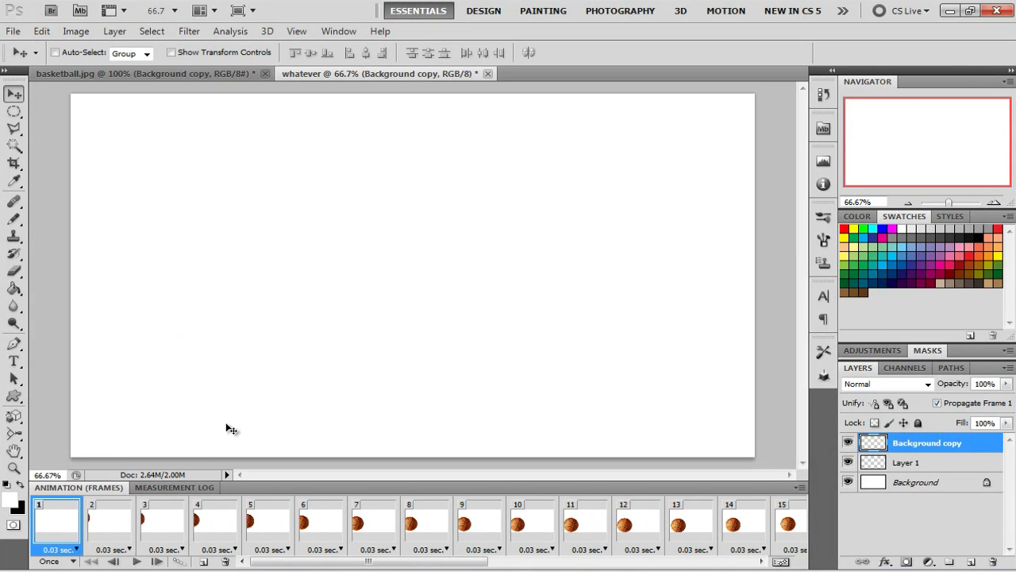
pyautogui.click(137, 561)
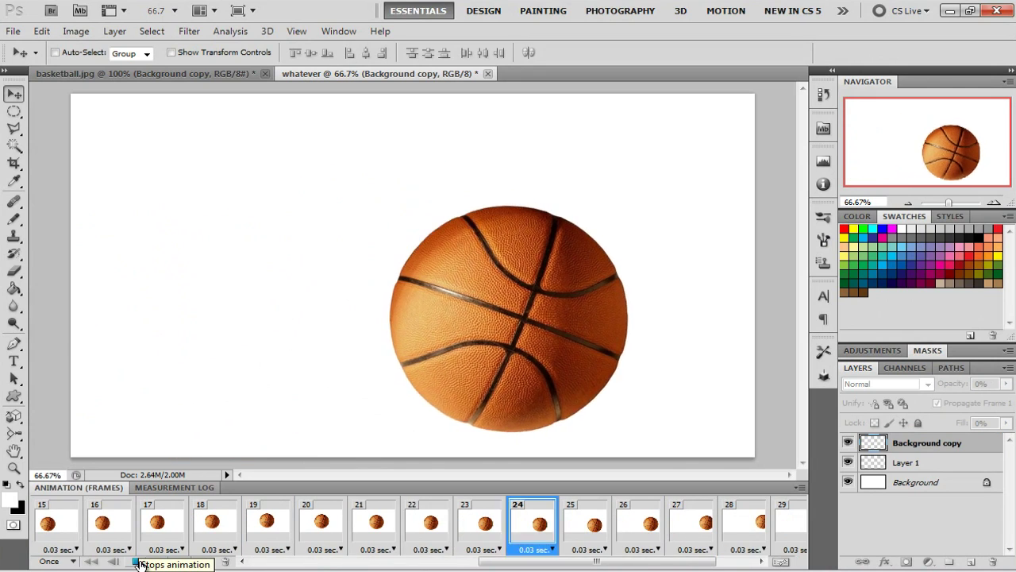
pyautogui.click(137, 561)
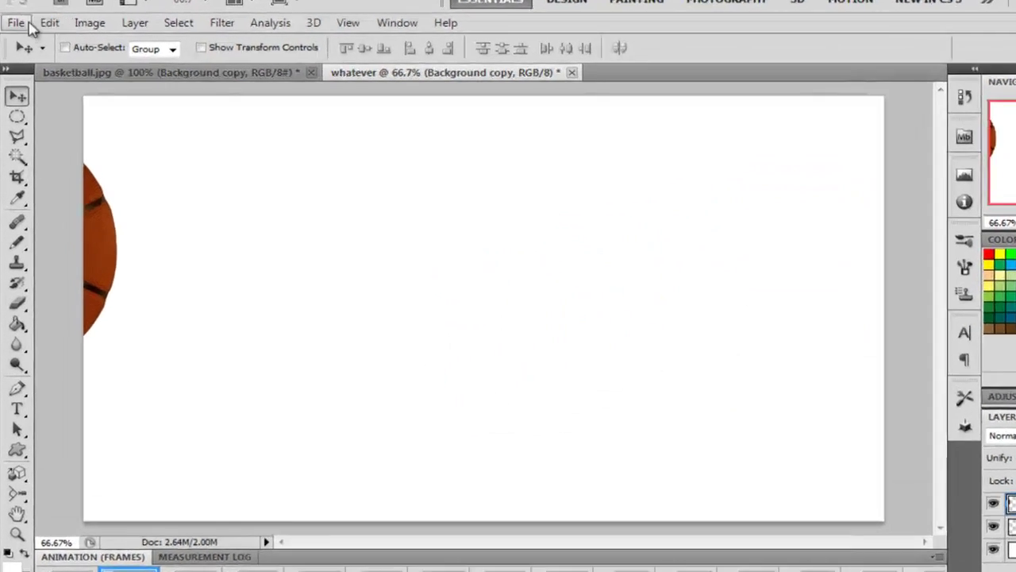
# Step: Open Render Video, check the output folder and QuickTime Movie format for whatever.mov, and render
pyautogui.click(18, 23)
pyautogui.moveTo(43, 473)
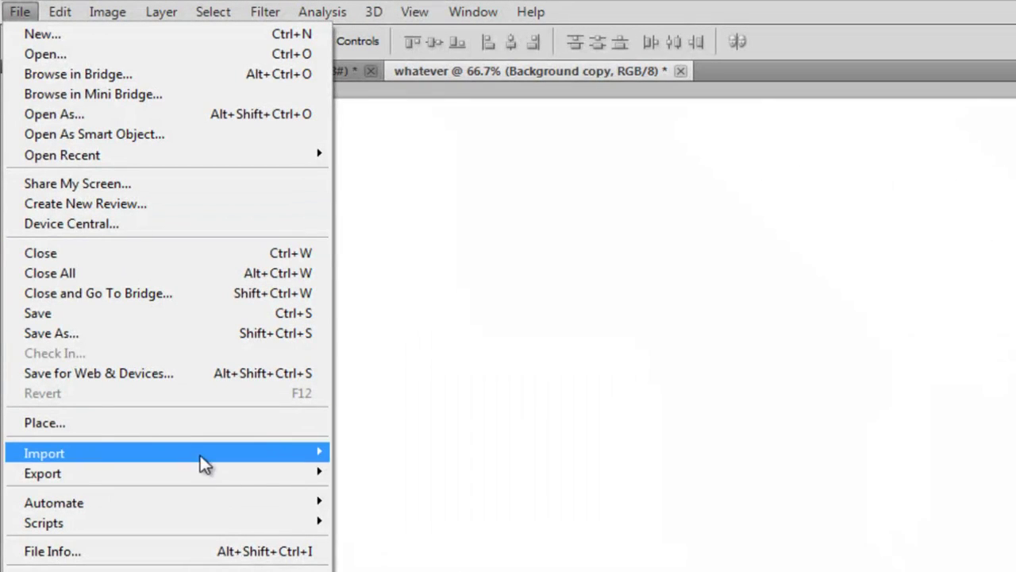
pyautogui.click(361, 513)
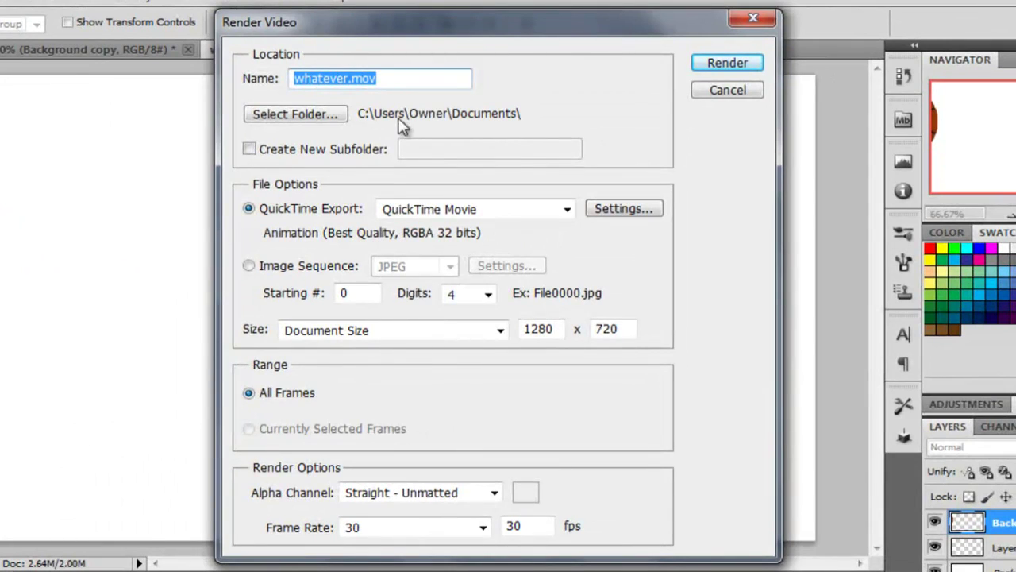
pyautogui.click(317, 125)
pyautogui.click(639, 167)
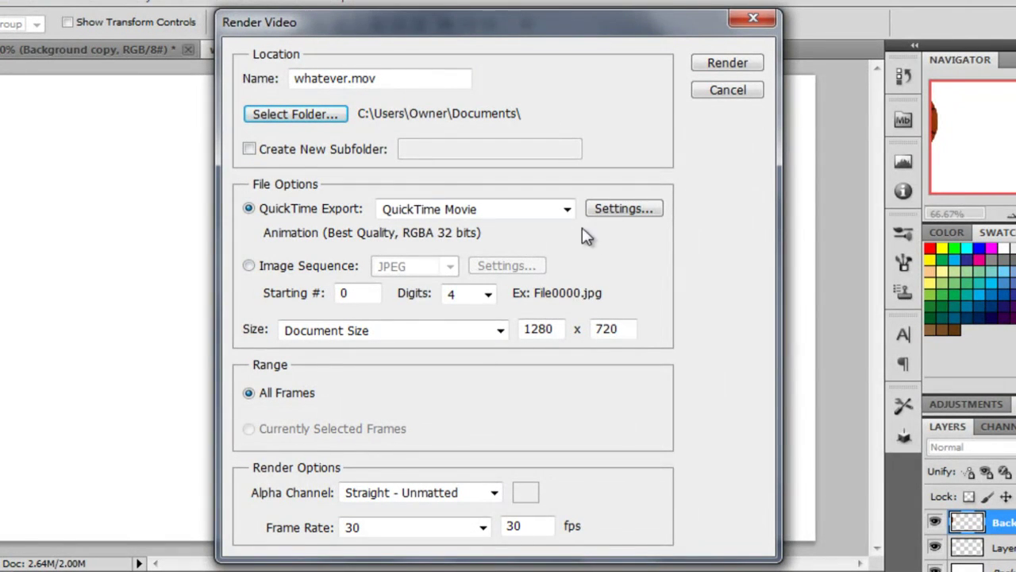
pyautogui.click(565, 210)
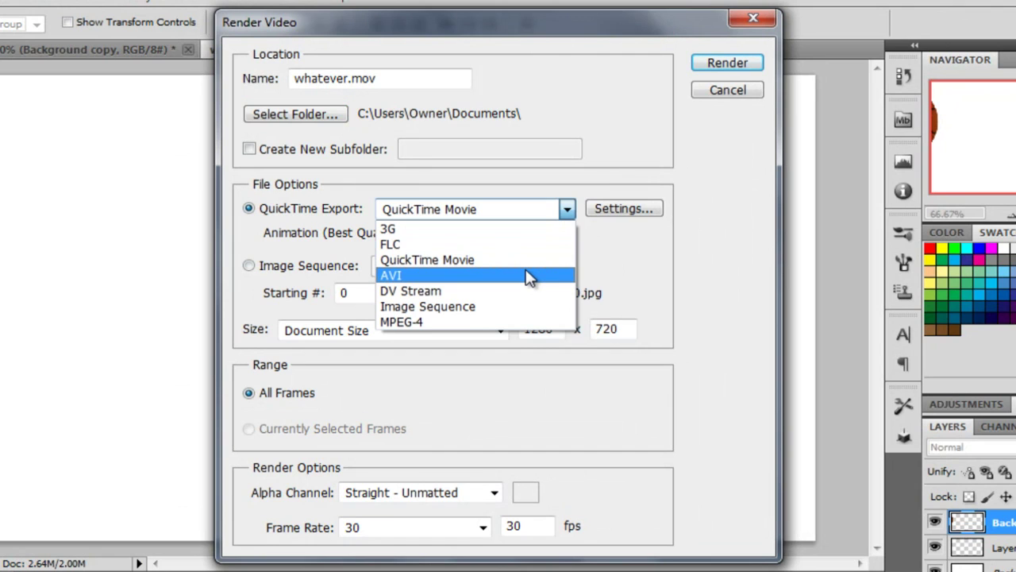
pyautogui.click(615, 127)
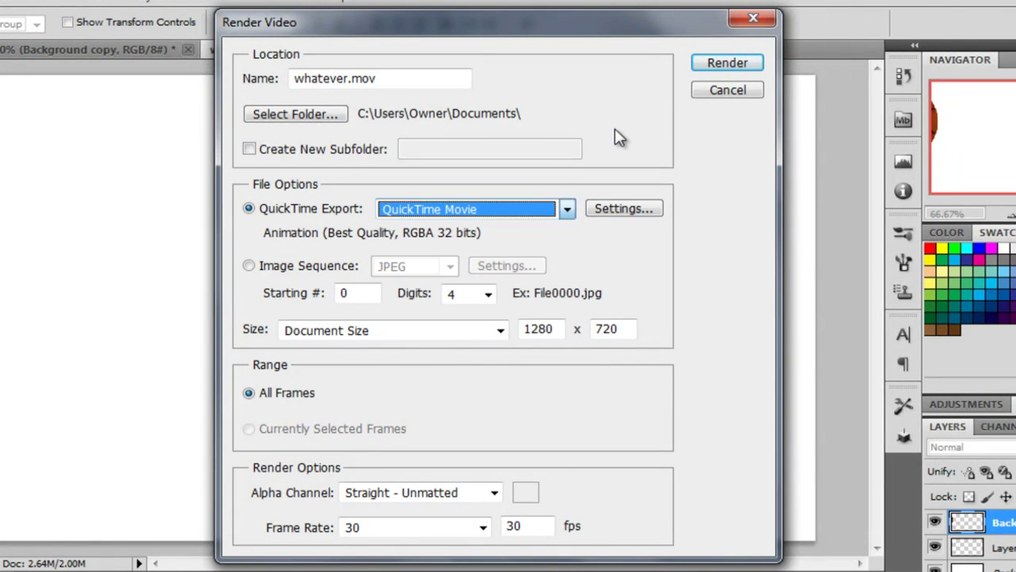
pyautogui.click(723, 65)
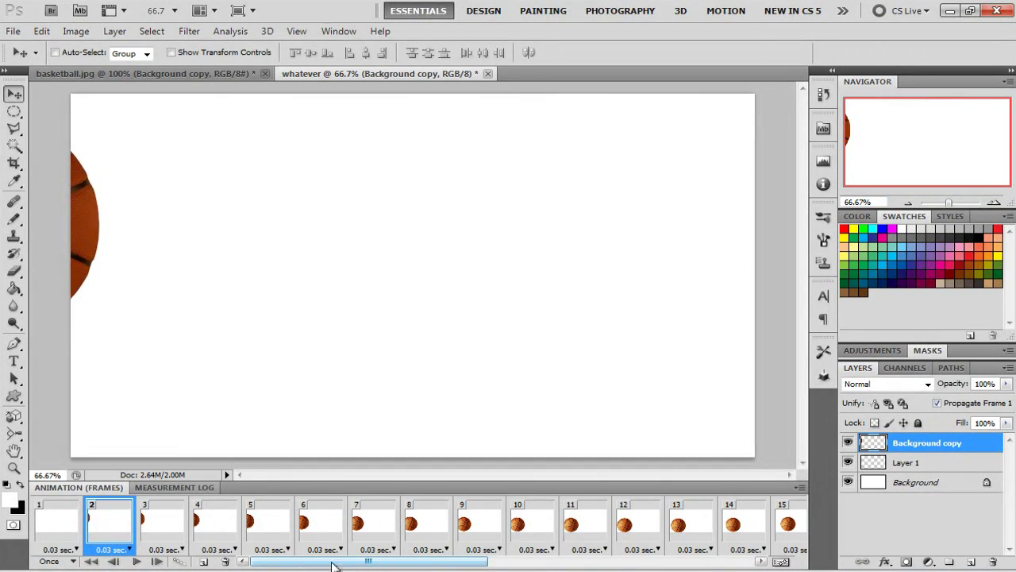
# Step: Replay the animation, then rotate the basketball clockwise on frame 21 using transform controls
pyautogui.click(63, 532)
pyautogui.click(138, 563)
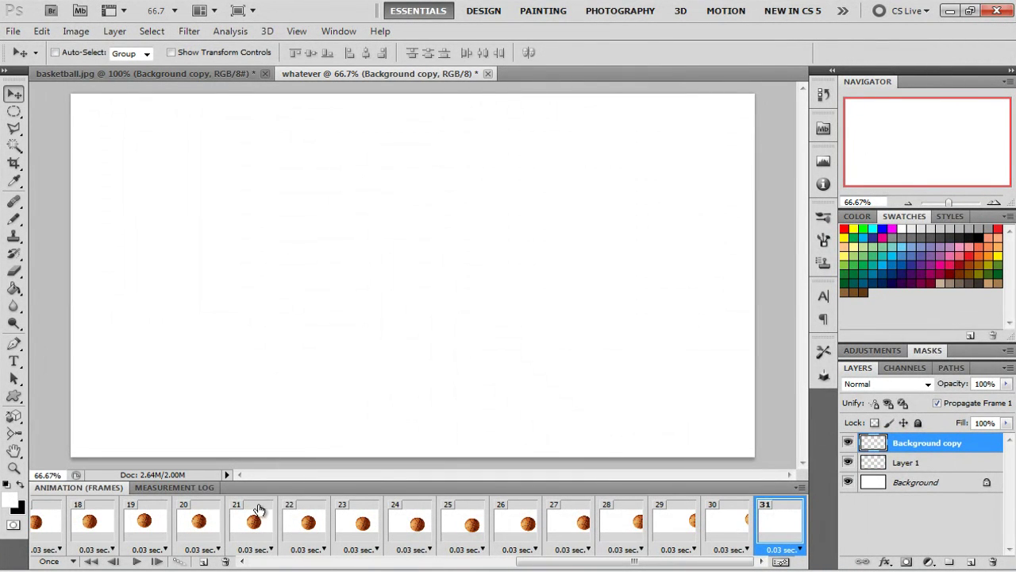
pyautogui.click(238, 539)
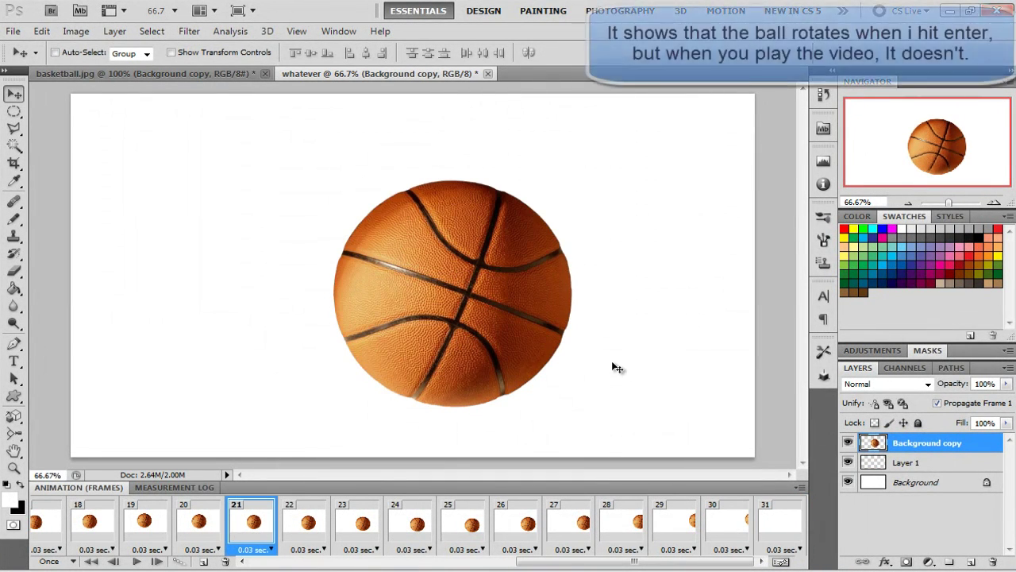
pyautogui.click(171, 53)
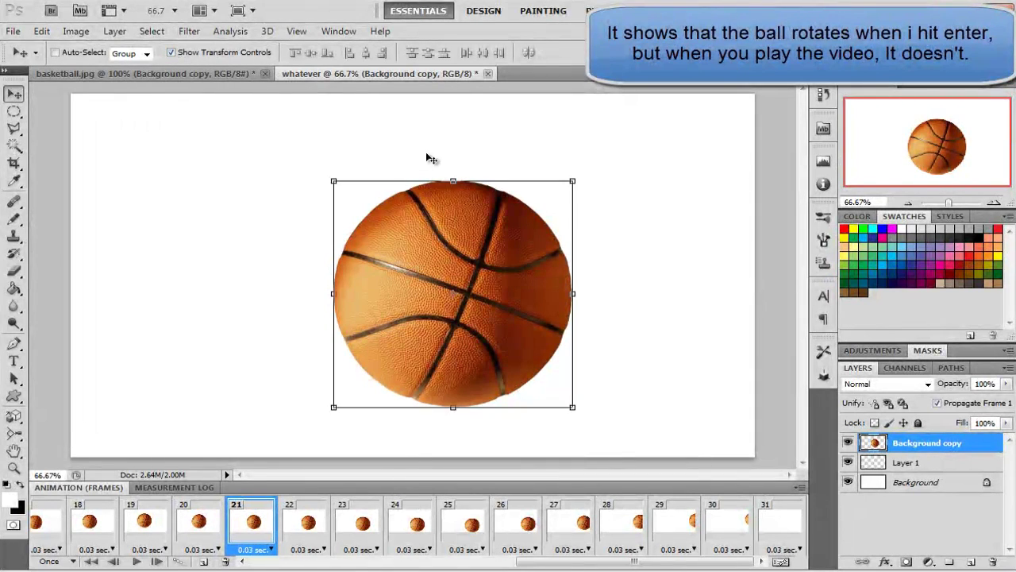
pyautogui.moveTo(331, 173); pyautogui.dragTo(437, 124)
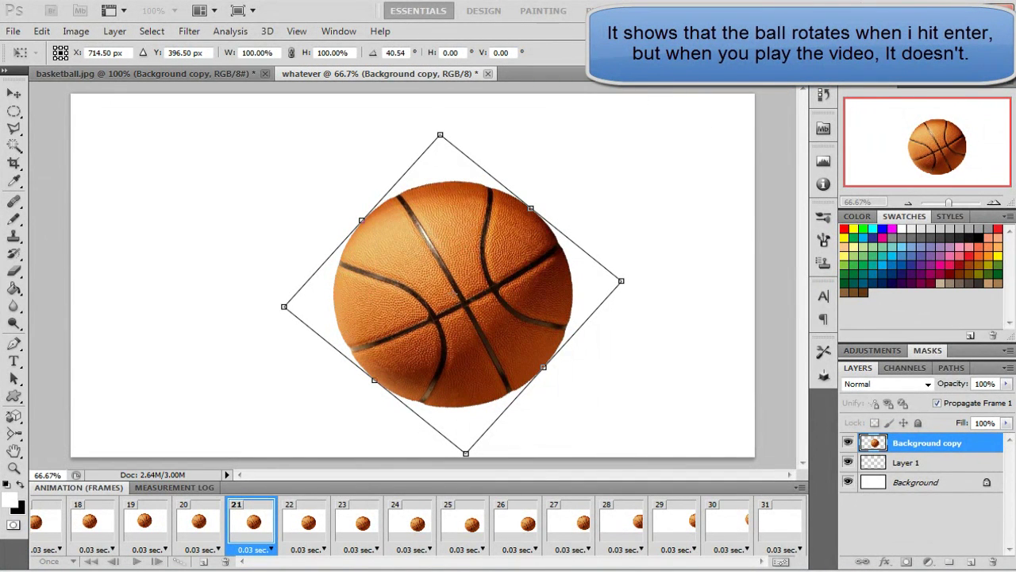
pyautogui.press('Return')
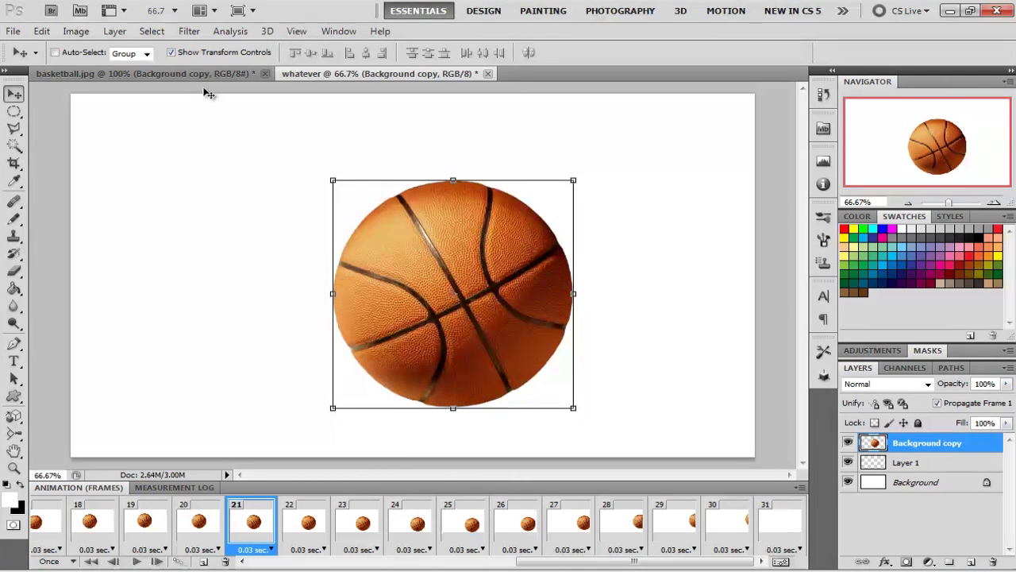
# Step: Hide transform controls, select frames 24–31, and drop the ball layer to 45% opacity
pyautogui.click(189, 52)
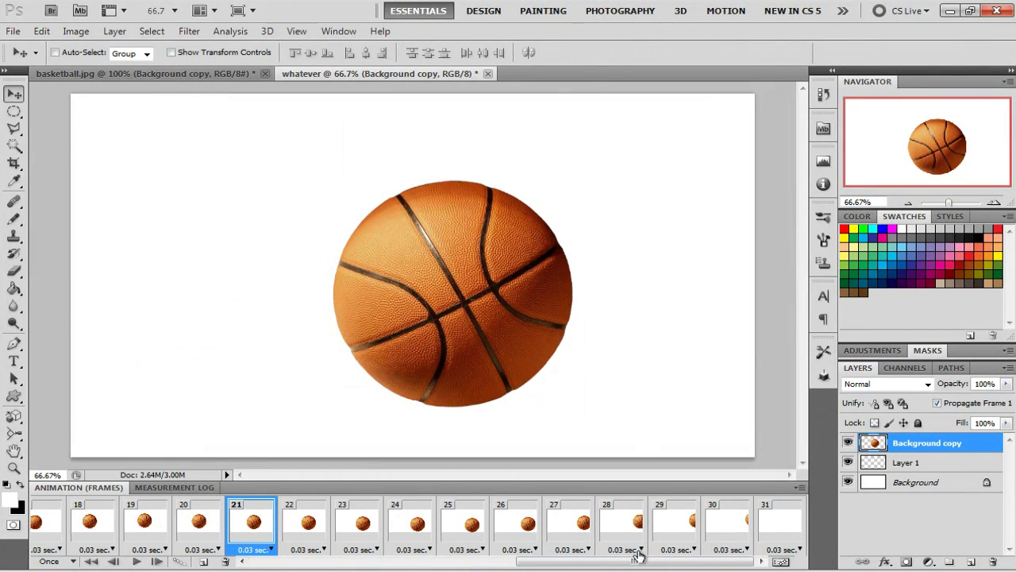
pyautogui.click(527, 520)
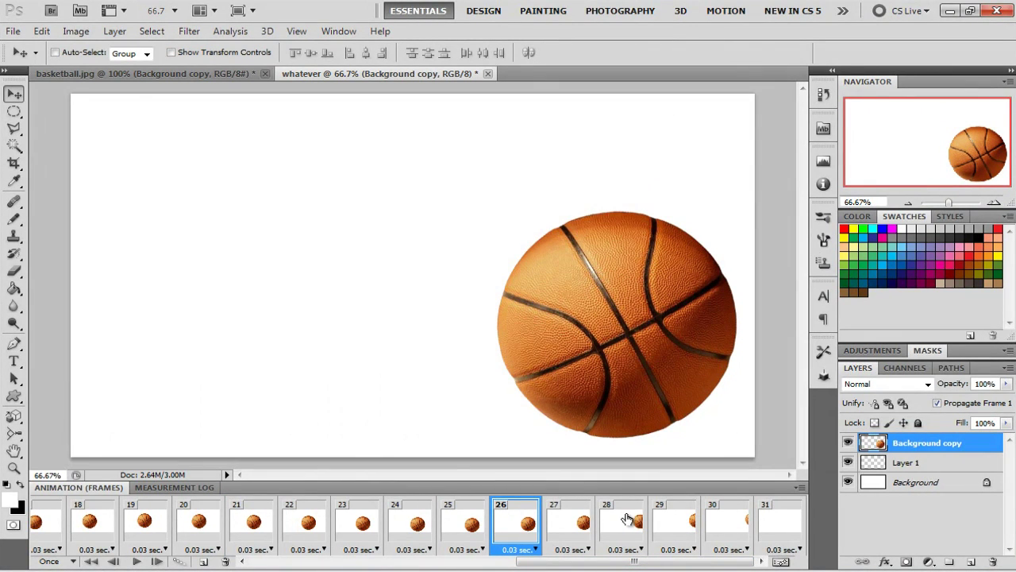
pyautogui.click(419, 516)
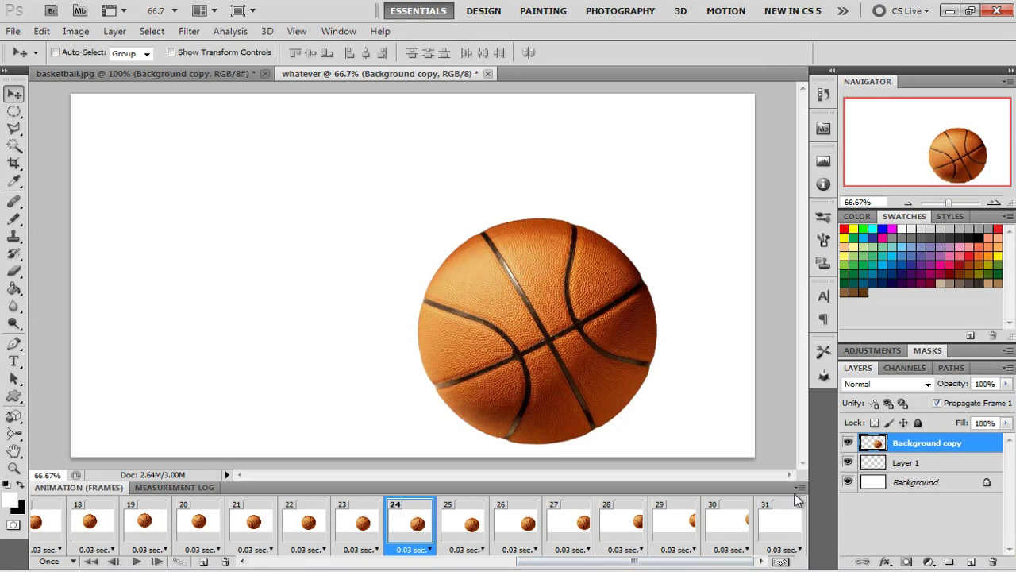
pyautogui.keyDown('shift'); pyautogui.click(774, 527); pyautogui.keyUp('shift')
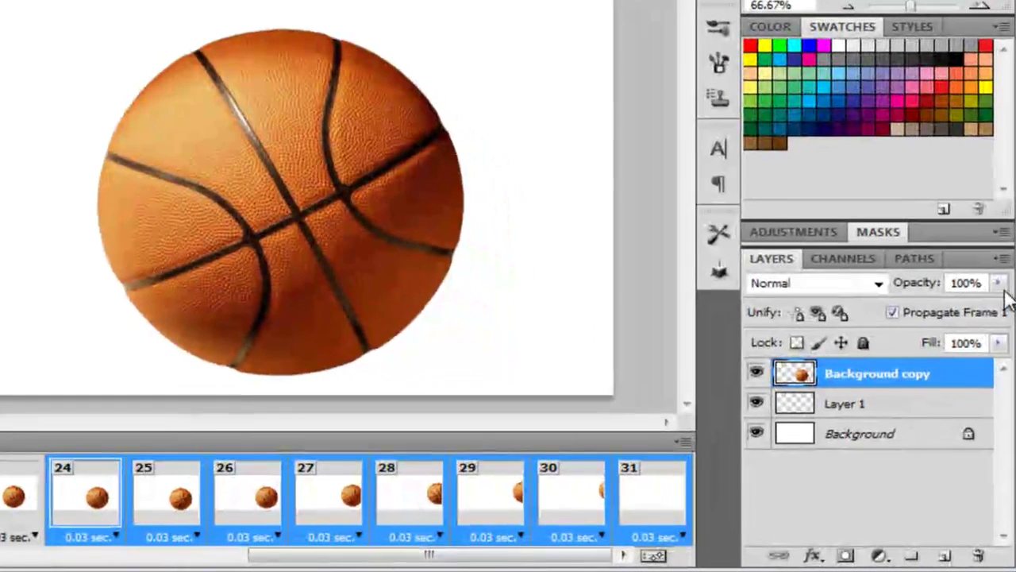
pyautogui.click(1005, 384)
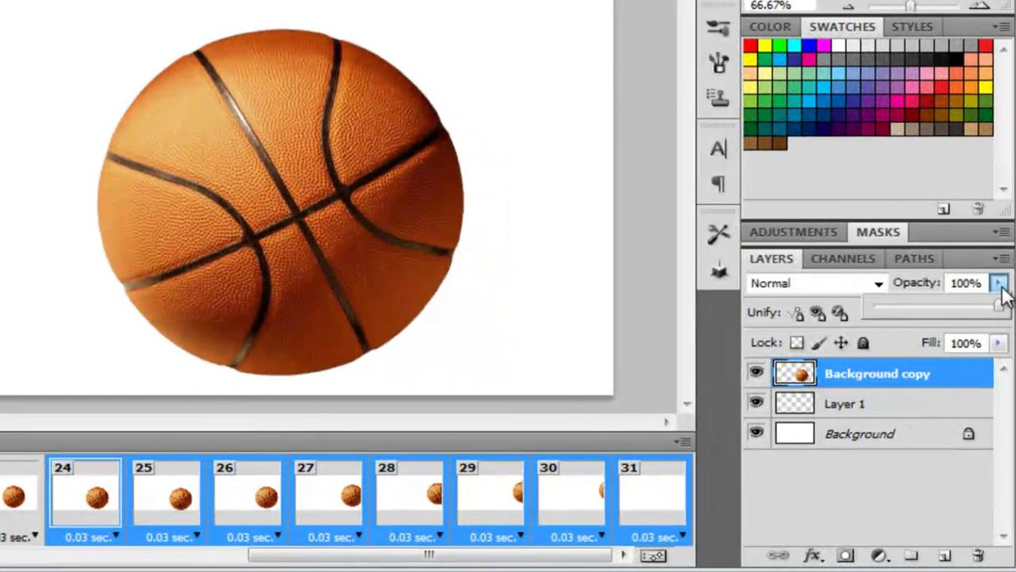
pyautogui.moveTo(1002, 289)
pyautogui.mouseDown()
pyautogui.moveTo(911, 307)
pyautogui.moveTo(933, 307)
pyautogui.mouseUp()
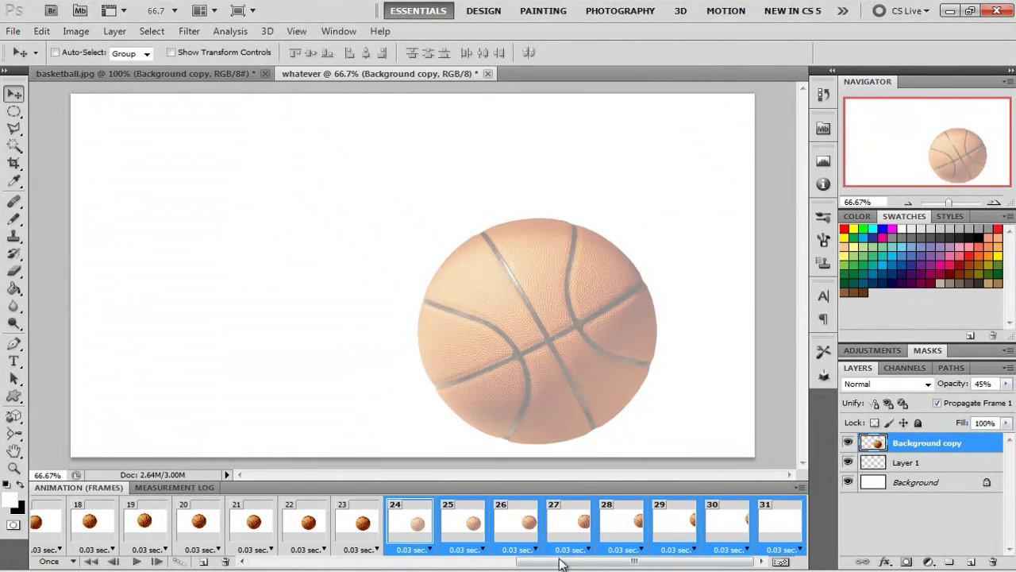
pyautogui.moveTo(560, 564); pyautogui.dragTo(310, 547)
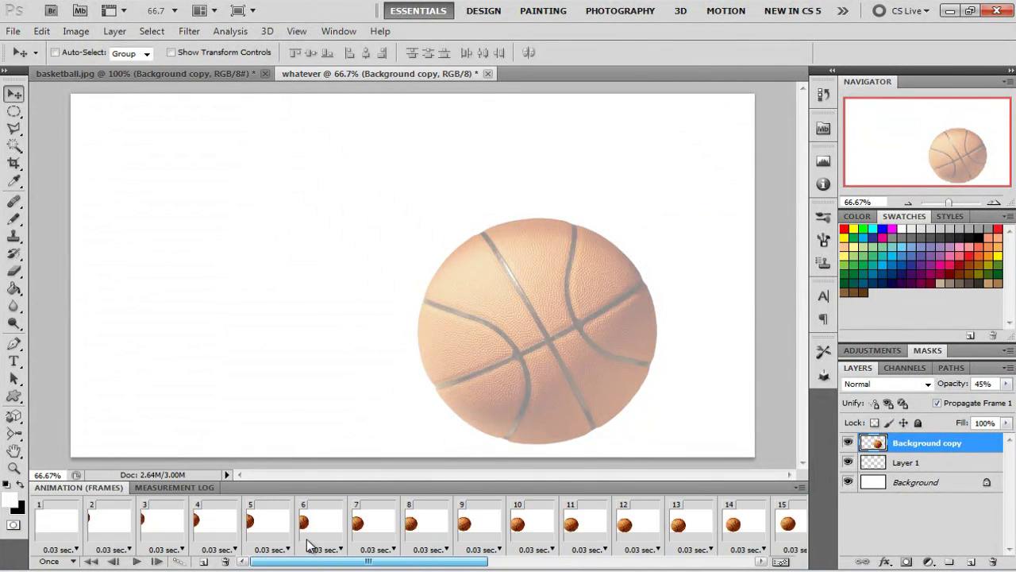
pyautogui.click(73, 526)
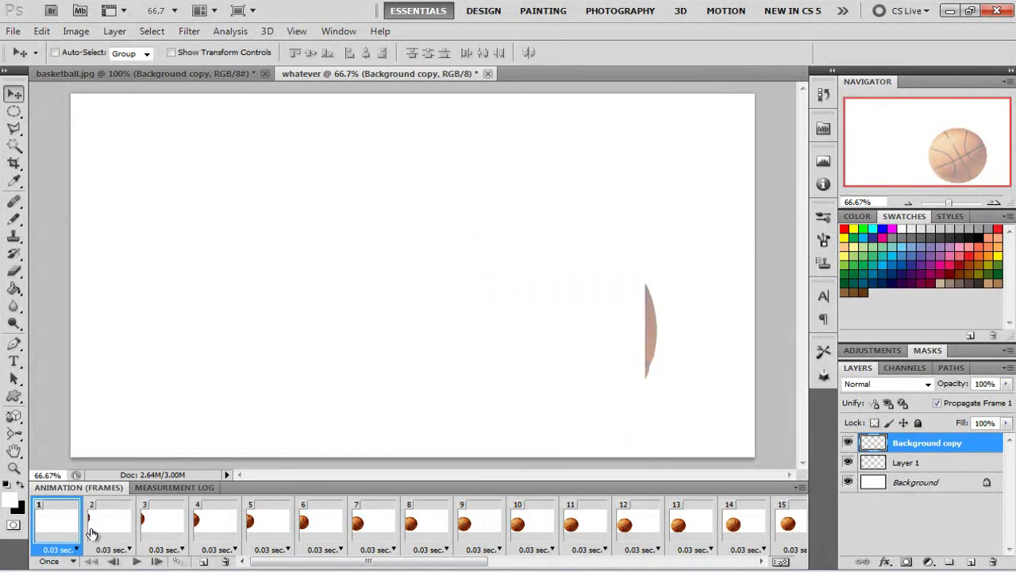
# Step: Play the faded-ending basketball animation through, then replay it from the start
pyautogui.click(143, 561)
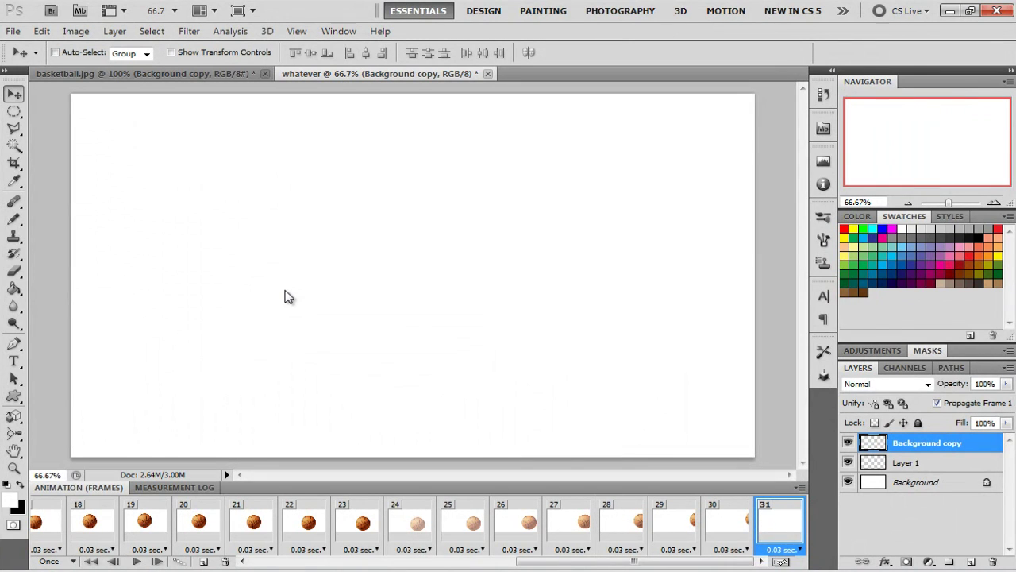
pyautogui.click(136, 562)
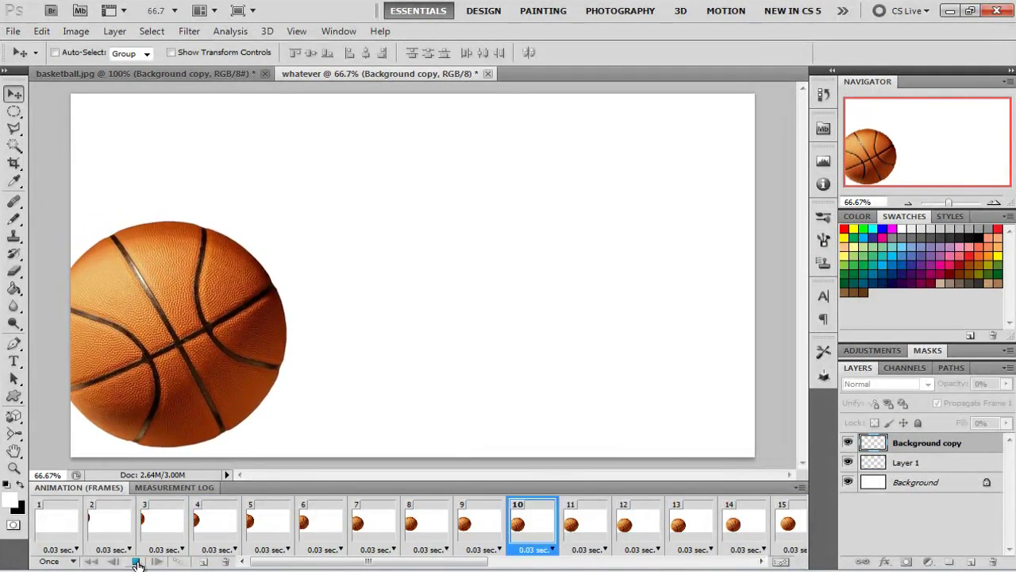